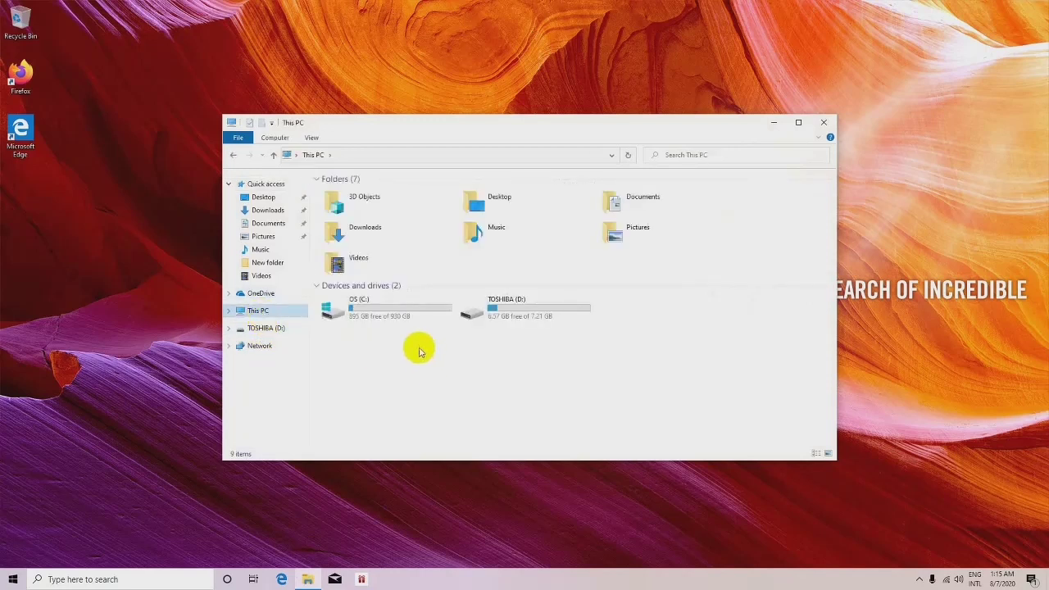
# - Open the OS (C:) drive in File Explorer and view the system properties of This PC
pyautogui.doubleClick(375, 314)
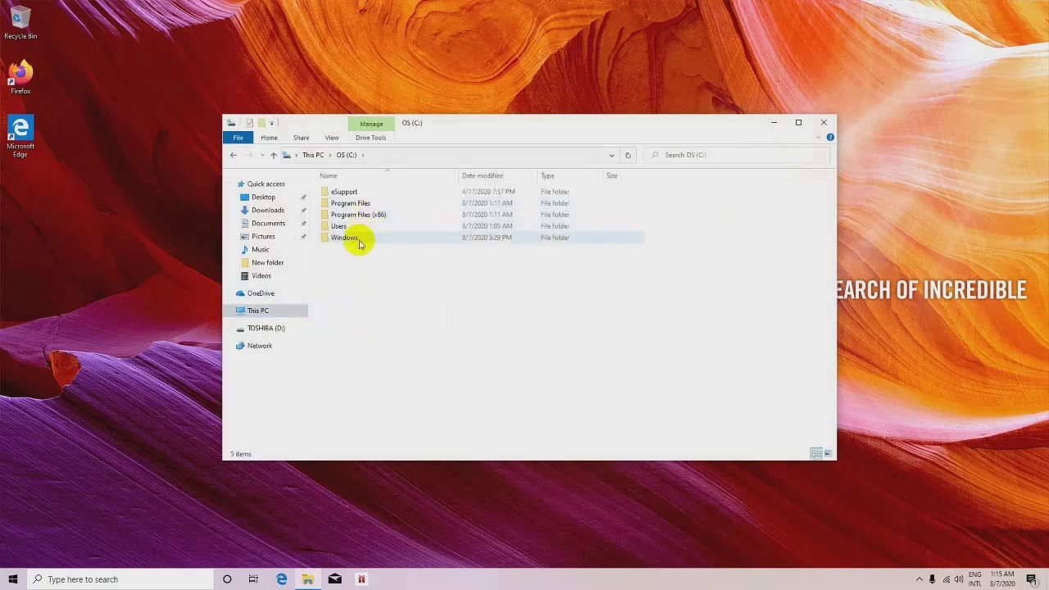
pyautogui.rightClick(252, 311)
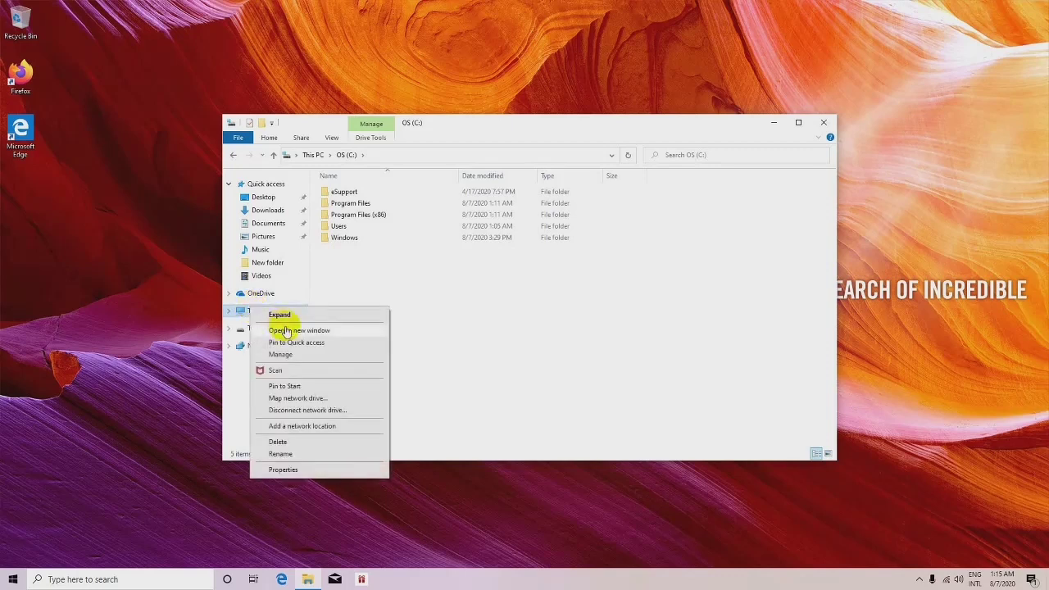
pyautogui.click(284, 470)
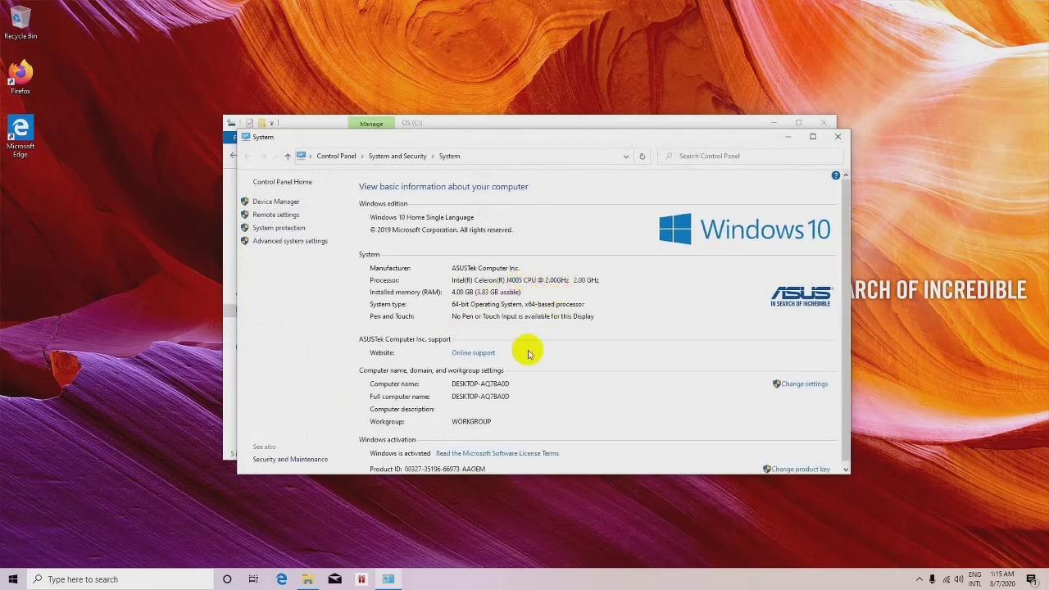
# - Look over the computer's hardware categories in Device Manager, then close it and the System window
pyautogui.click(281, 203)
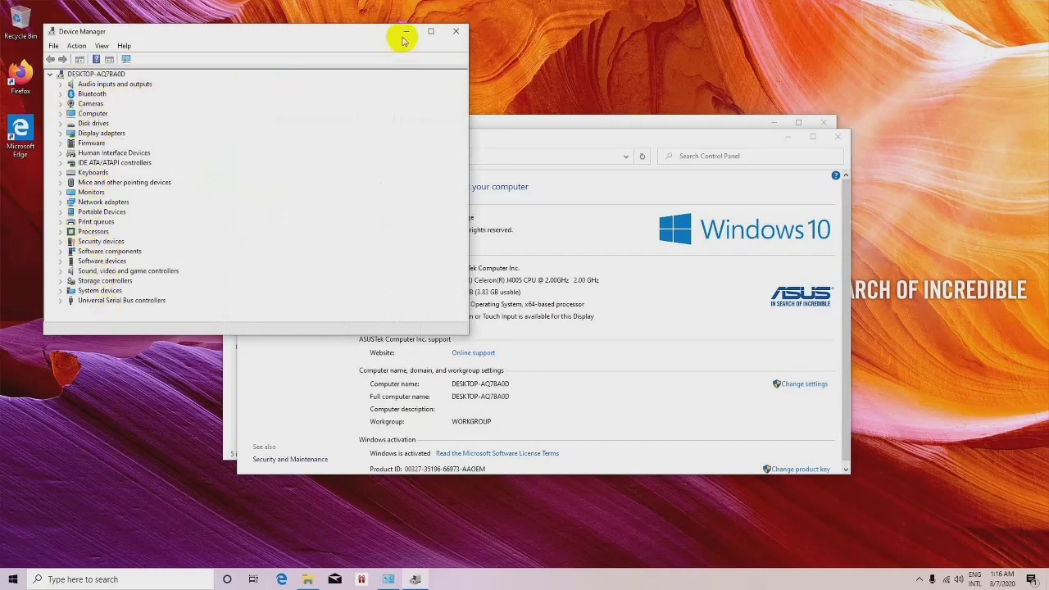
pyautogui.click(456, 31)
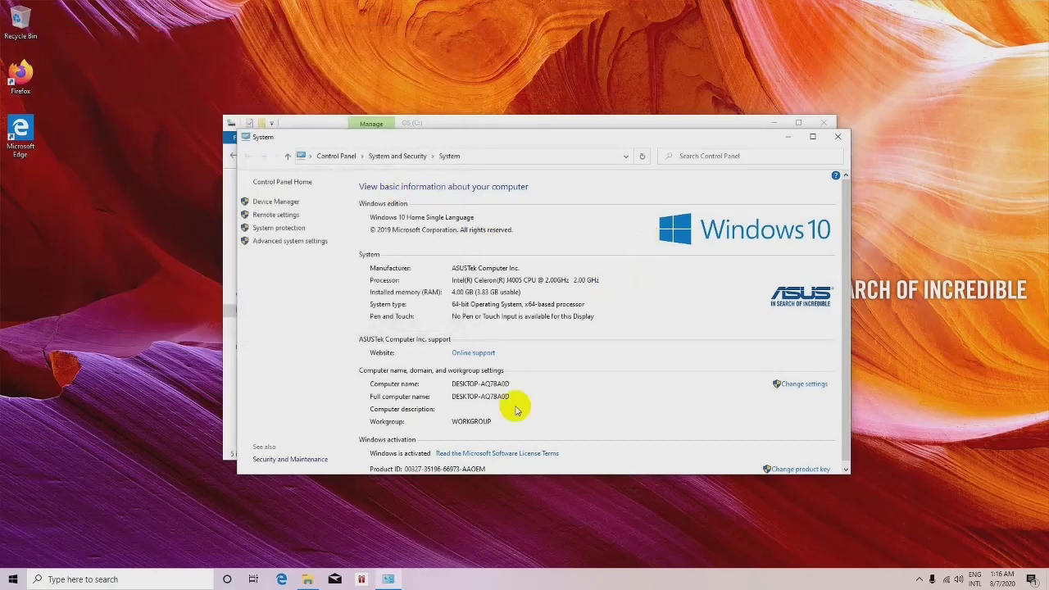
pyautogui.scroll(-1, 510, 402)
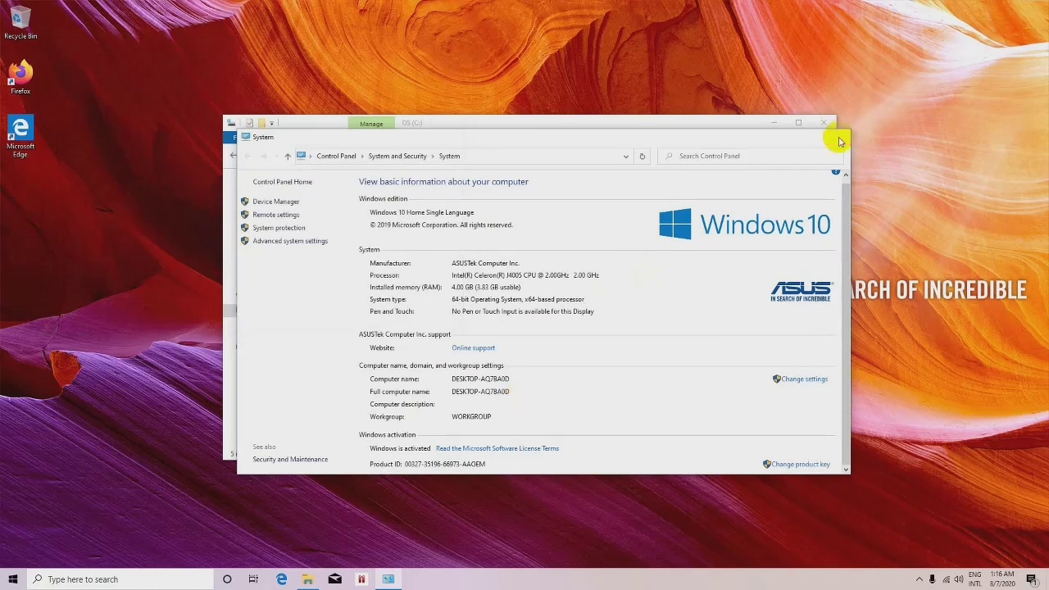
pyautogui.click(839, 141)
# - Open Computer Management for This PC and show Disk Management
pyautogui.rightClick(263, 315)
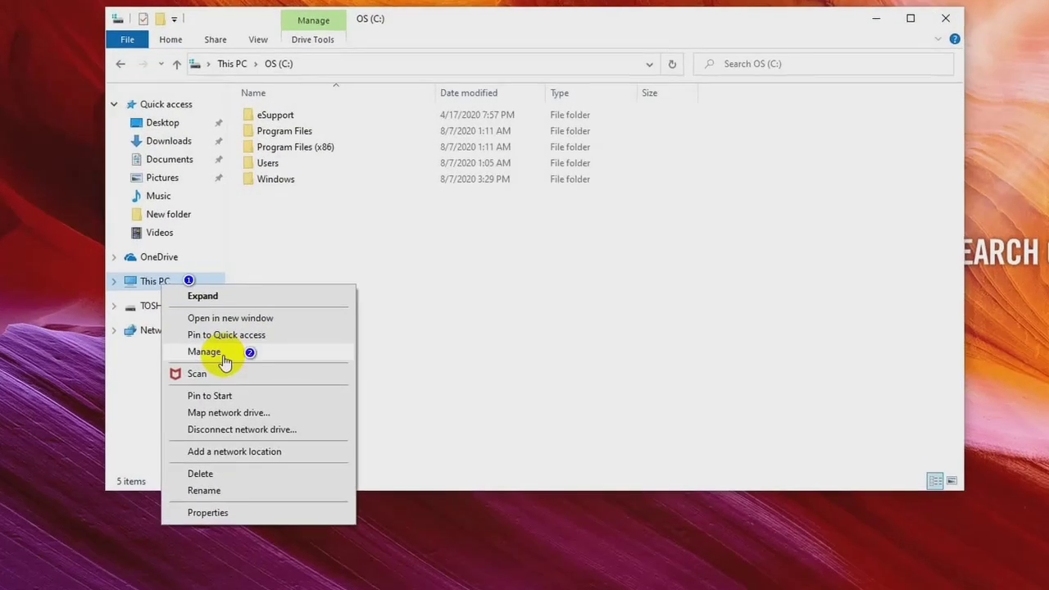
pyautogui.click(223, 355)
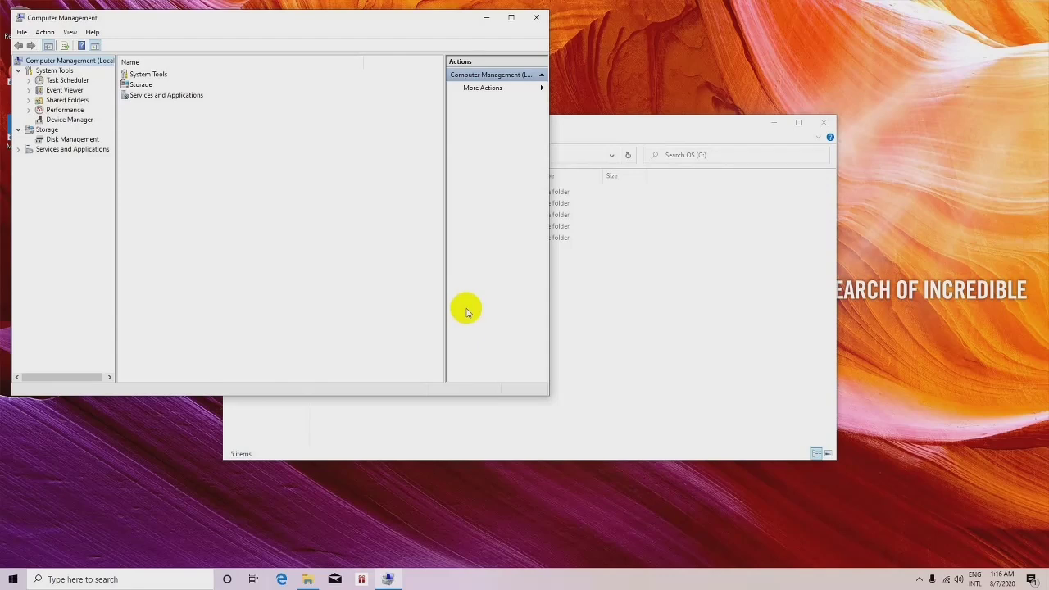
pyautogui.click(74, 139)
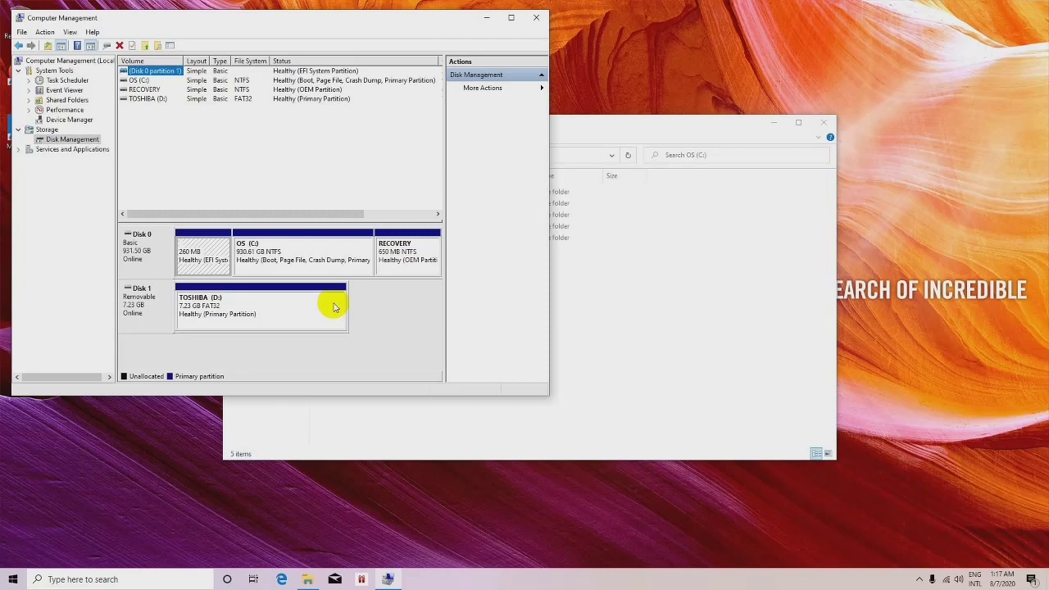
# - Start the Shrink Volume command on the OS (C:) partition of Disk 0
pyautogui.click(284, 245)
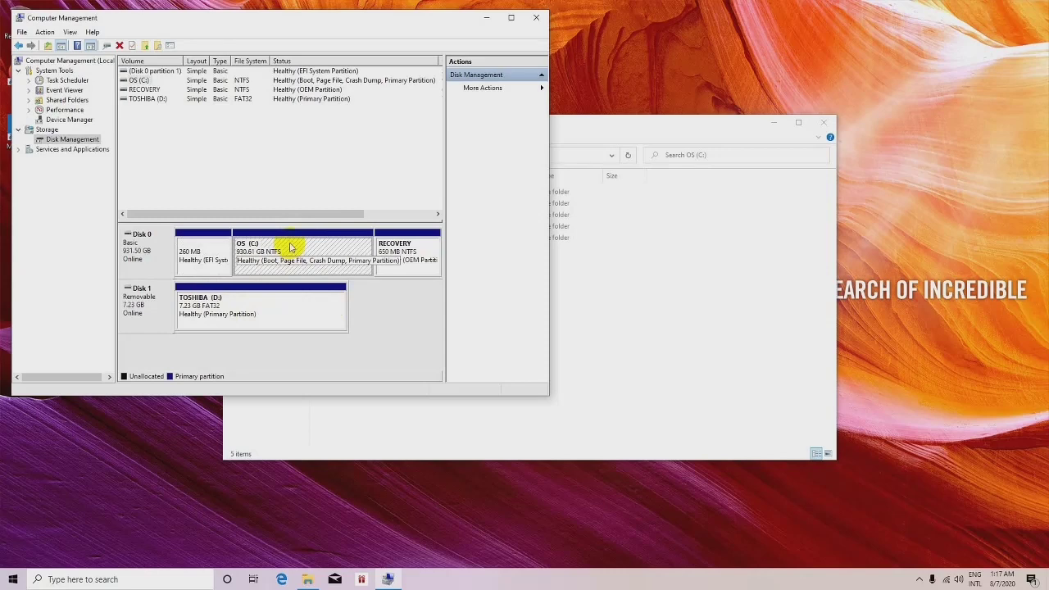
pyautogui.rightClick(291, 246)
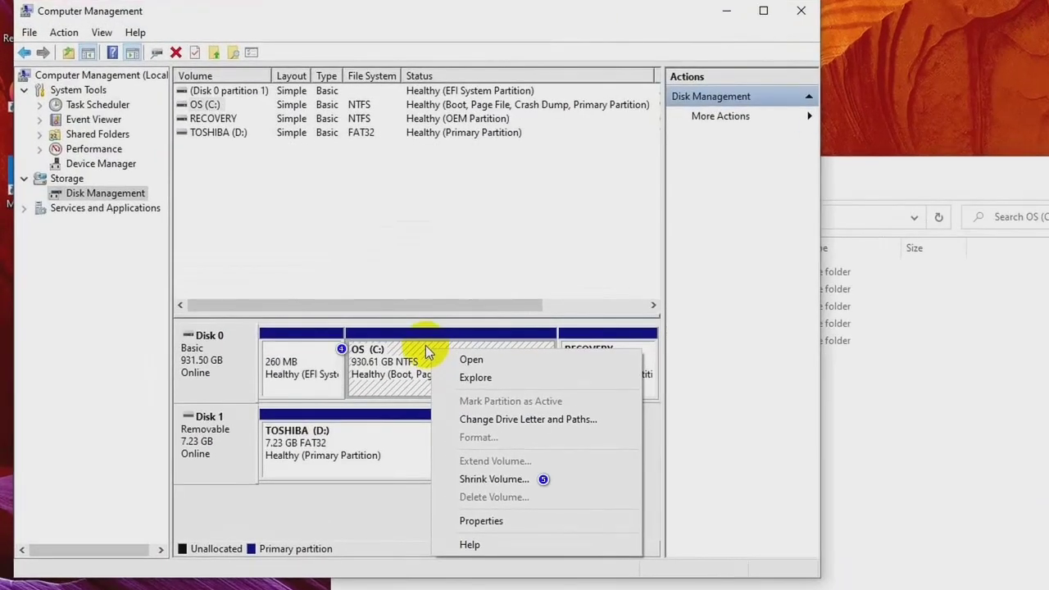
pyautogui.click(386, 352)
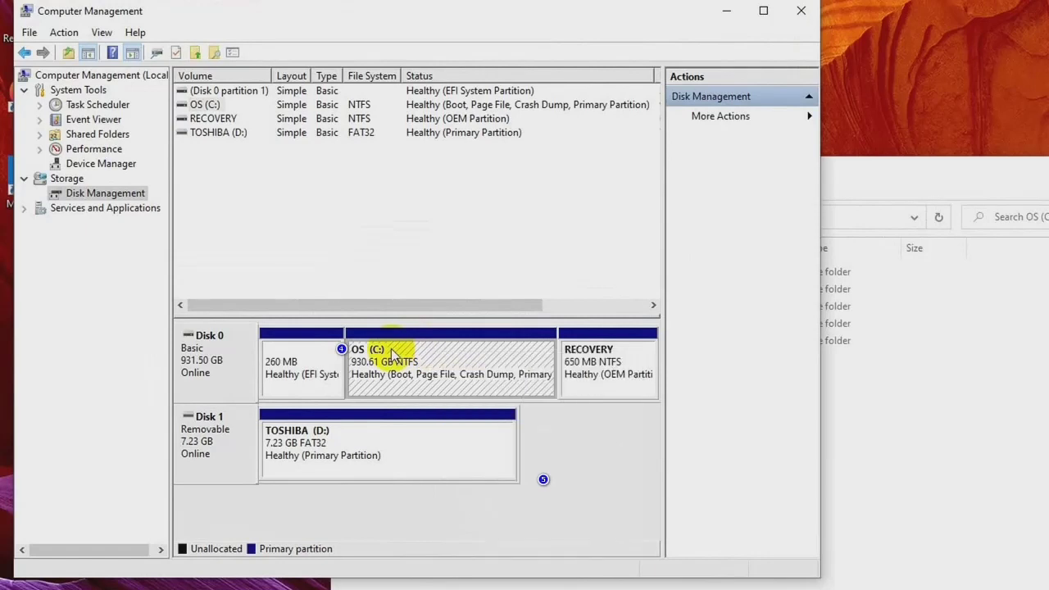
pyautogui.rightClick(417, 352)
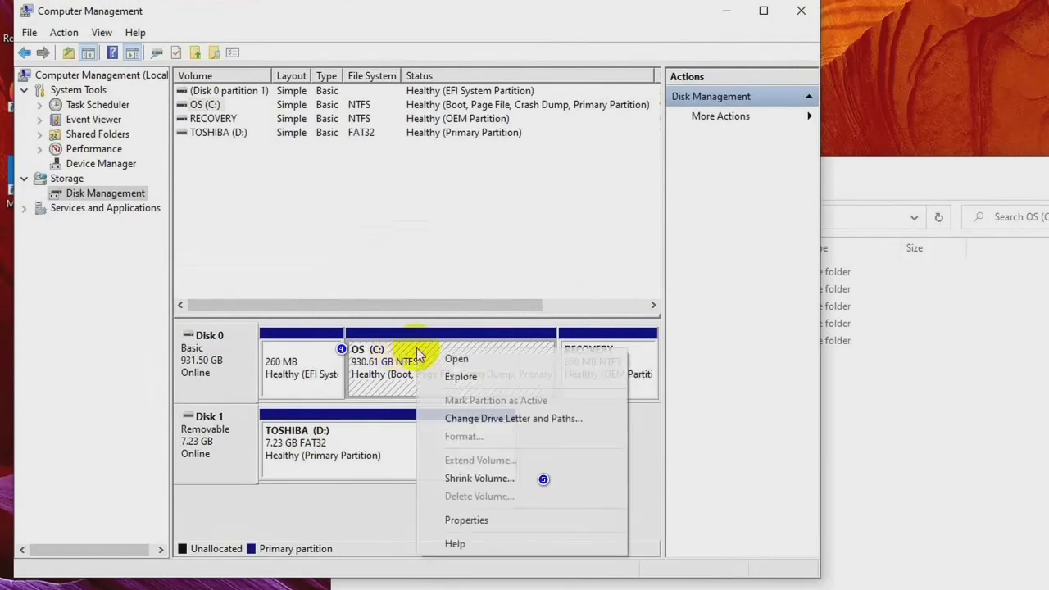
pyautogui.click(480, 484)
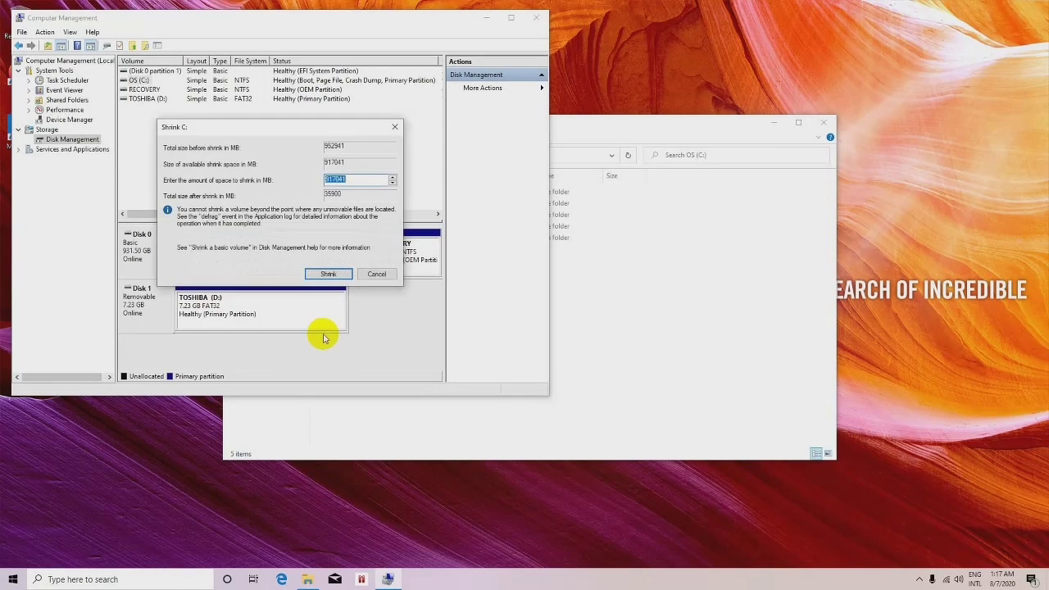
# - Set the amount of space to shrink to 458000 MB and shrink the C: volume
pyautogui.click(363, 182)
pyautogui.moveTo(351, 180); pyautogui.dragTo(325, 180)
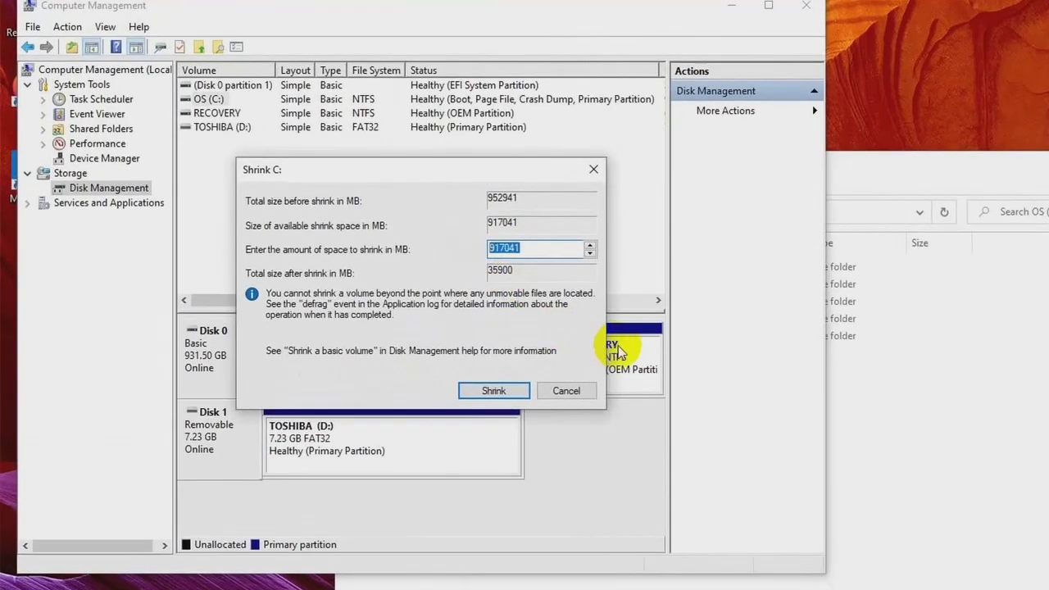
pyautogui.click(562, 254)
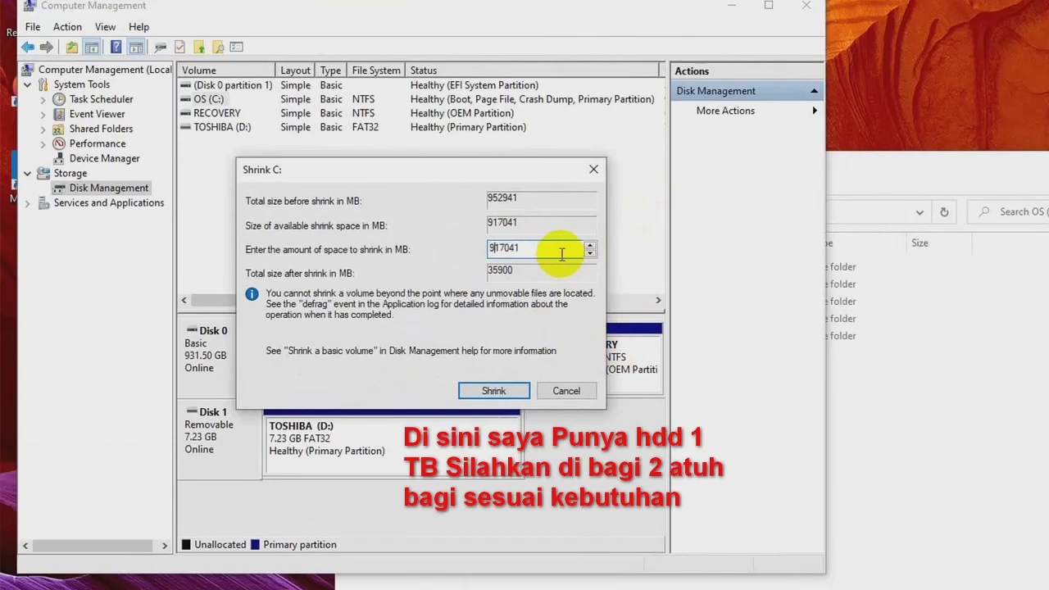
pyautogui.click(561, 254)
pyautogui.doubleClick(561, 254)
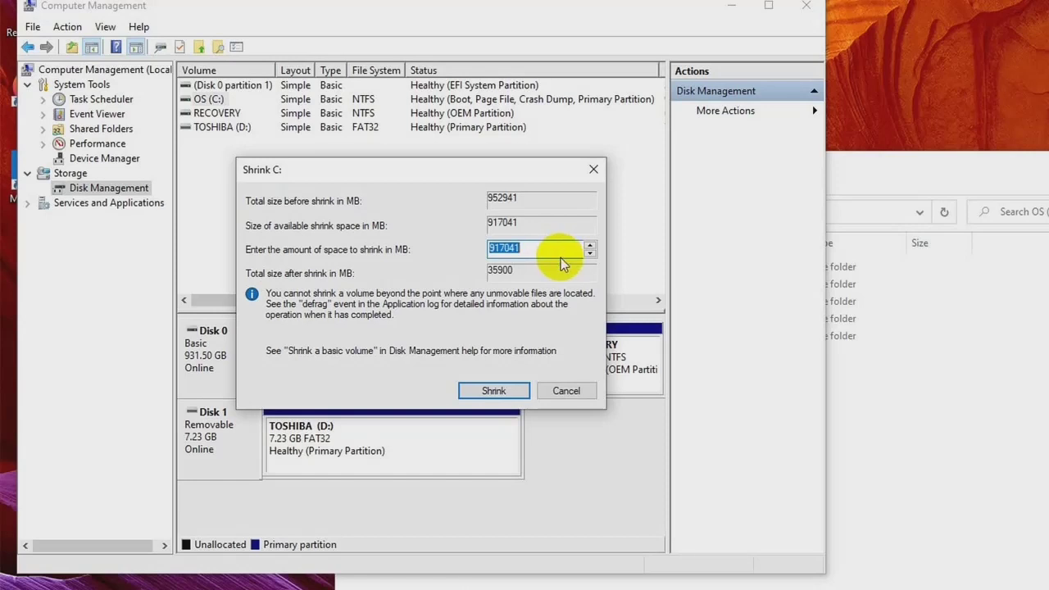
pyautogui.click(561, 256)
pyautogui.press('BackSpace')
pyautogui.press('BackSpace')
pyautogui.press('BackSpace')
pyautogui.press('BackSpace')
pyautogui.press('BackSpace')
pyautogui.press('BackSpace')
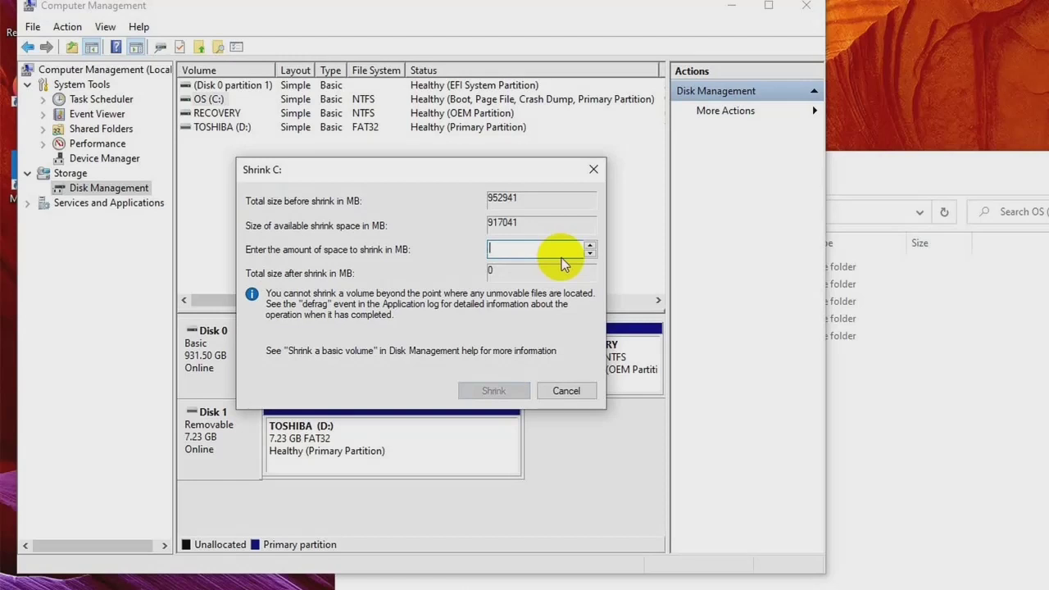
pyautogui.write('4')
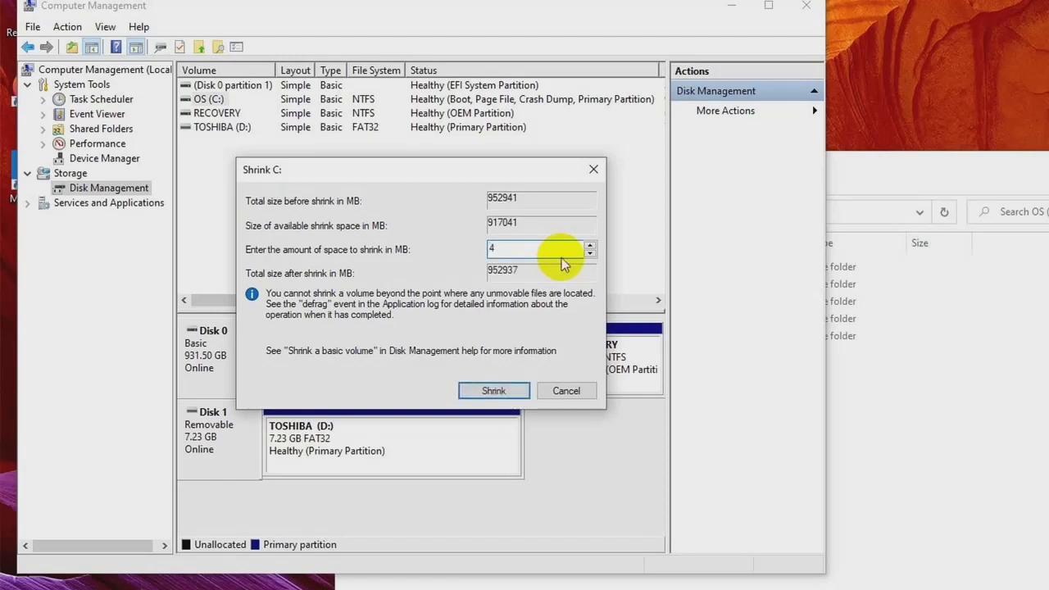
pyautogui.write('580')
pyautogui.write('00')
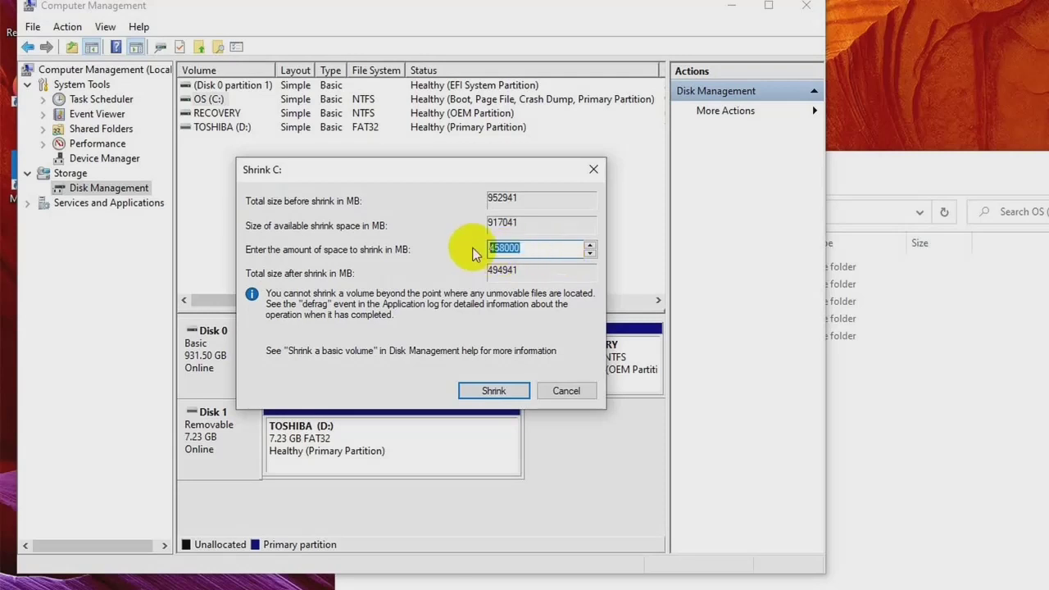
pyautogui.click(530, 251)
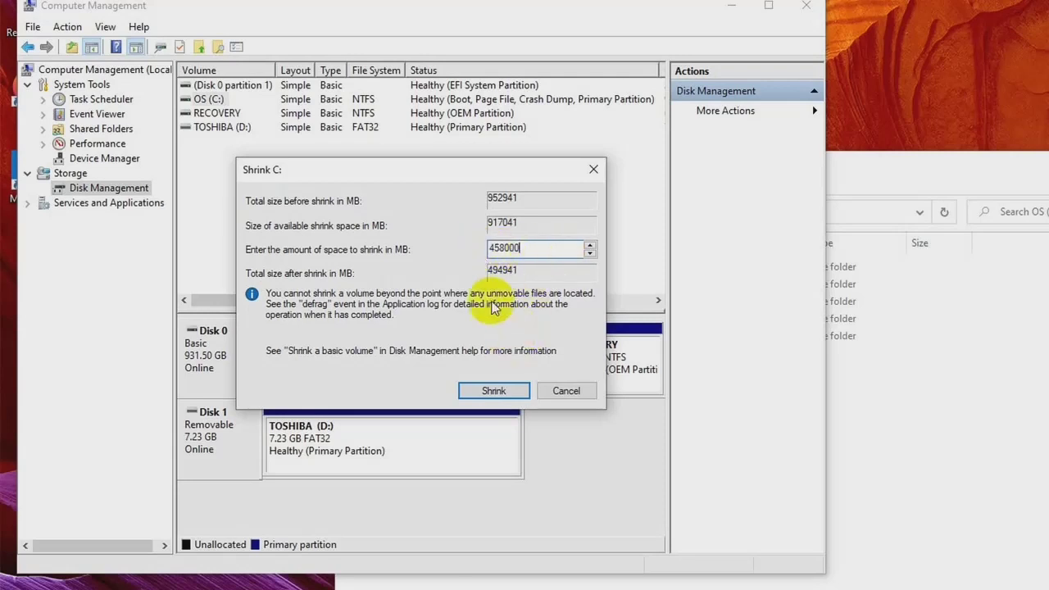
pyautogui.click(490, 398)
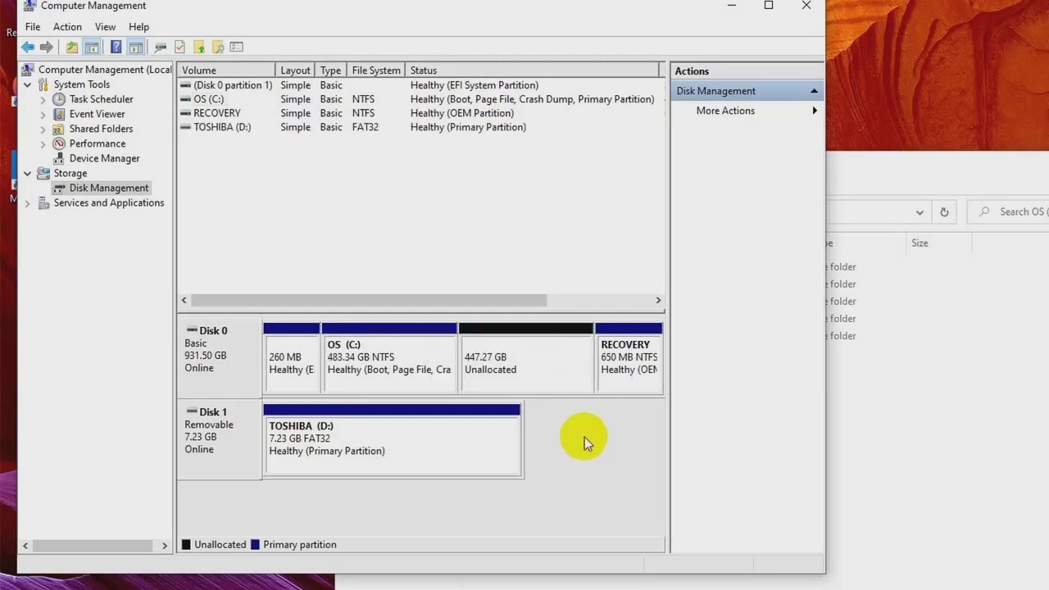
# - Compare the OS (C:) partition with the adjacent unallocated space on Disk 0
pyautogui.click(563, 362)
pyautogui.click(408, 367)
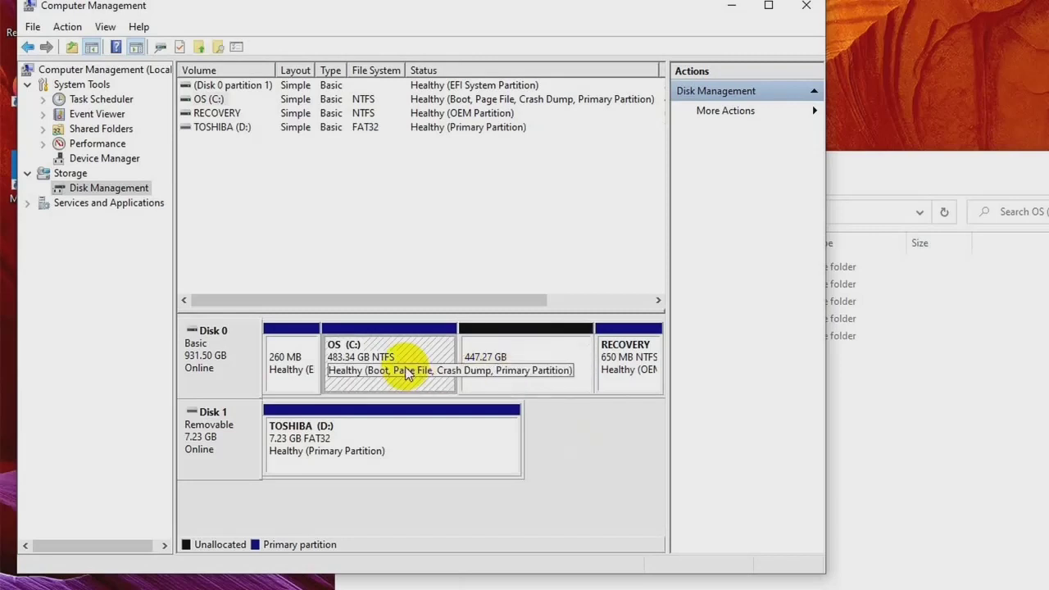
pyautogui.click(541, 373)
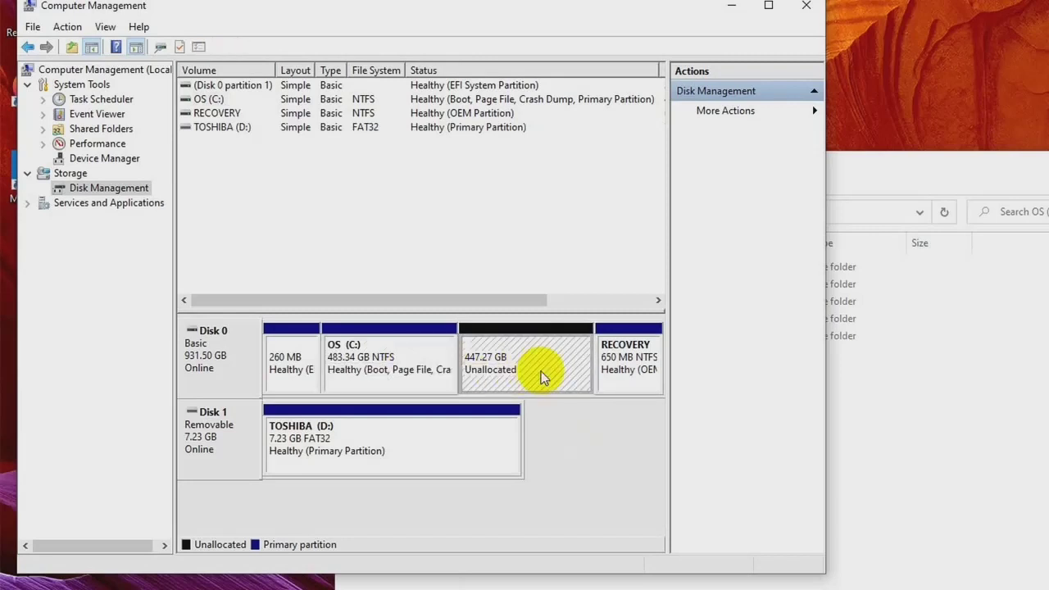
pyautogui.click(385, 362)
pyautogui.click(469, 372)
pyautogui.click(400, 358)
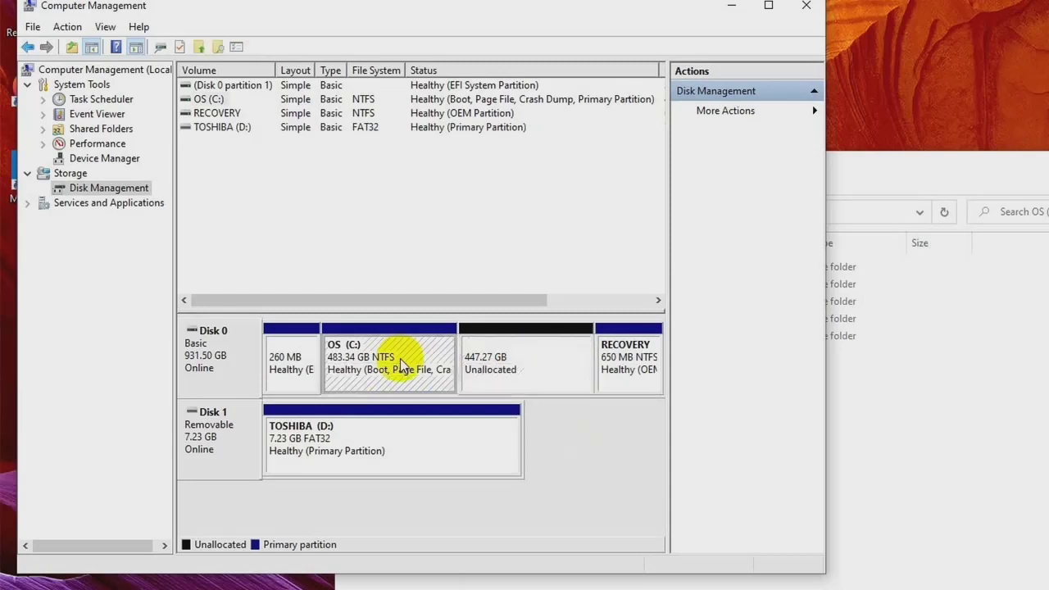
pyautogui.click(486, 366)
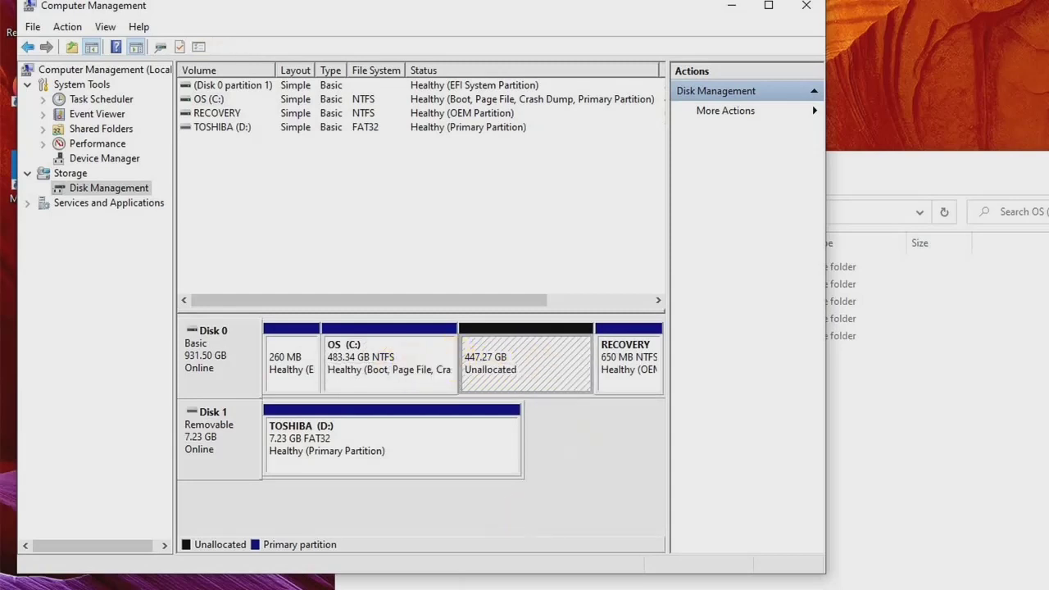
# - Check the drives under This PC in File Explorer, moving its window clear of the disk map, and return to Disk Management
pyautogui.hotkey('alt', 'Tab')
pyautogui.click(451, 454)
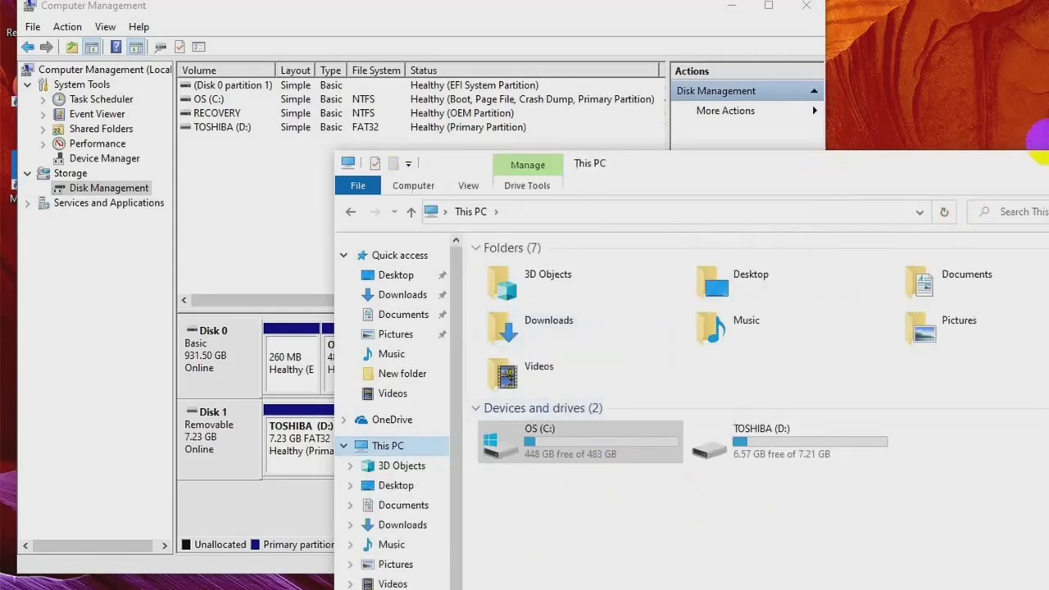
pyautogui.moveTo(1005, 169); pyautogui.dragTo(1048, 299)
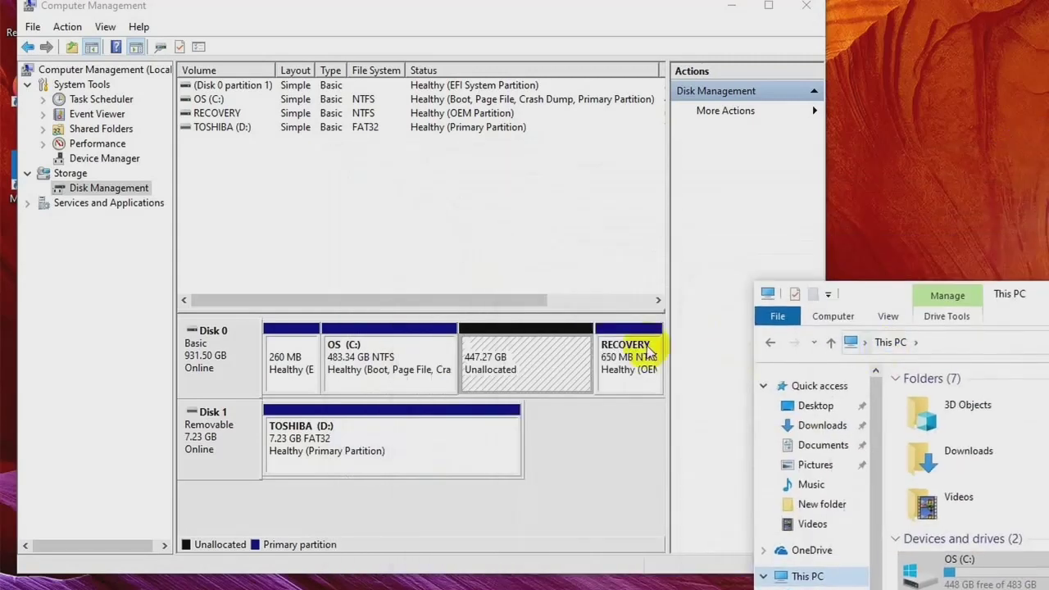
pyautogui.click(531, 357)
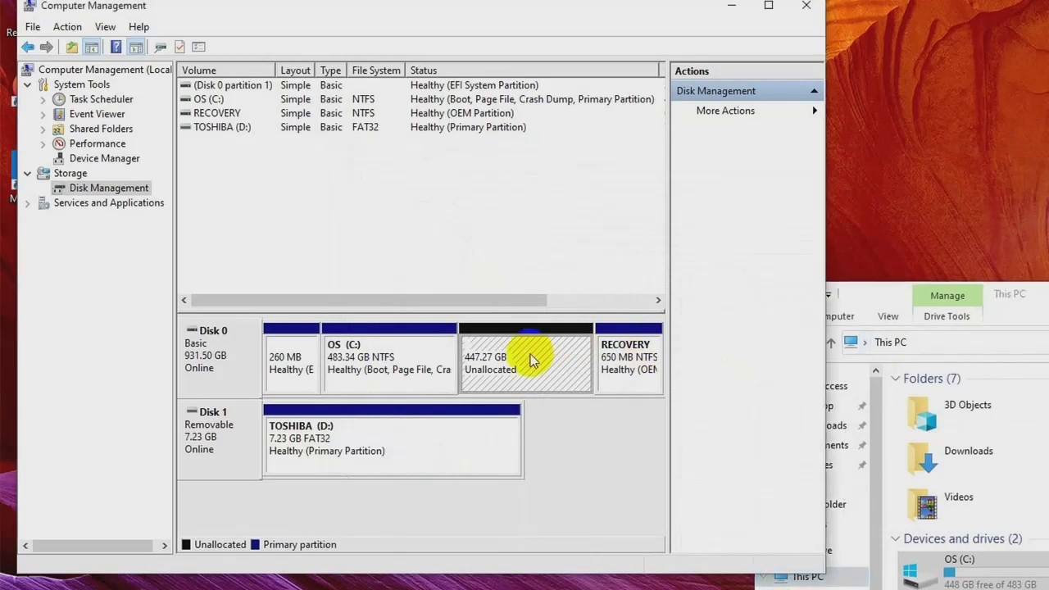
pyautogui.rightClick(356, 352)
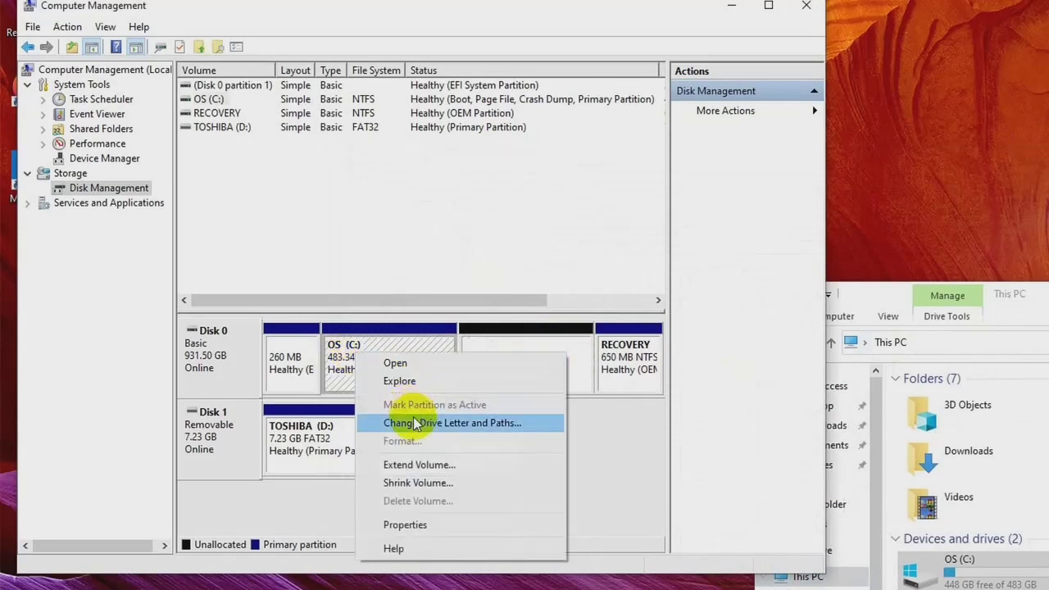
pyautogui.click(416, 424)
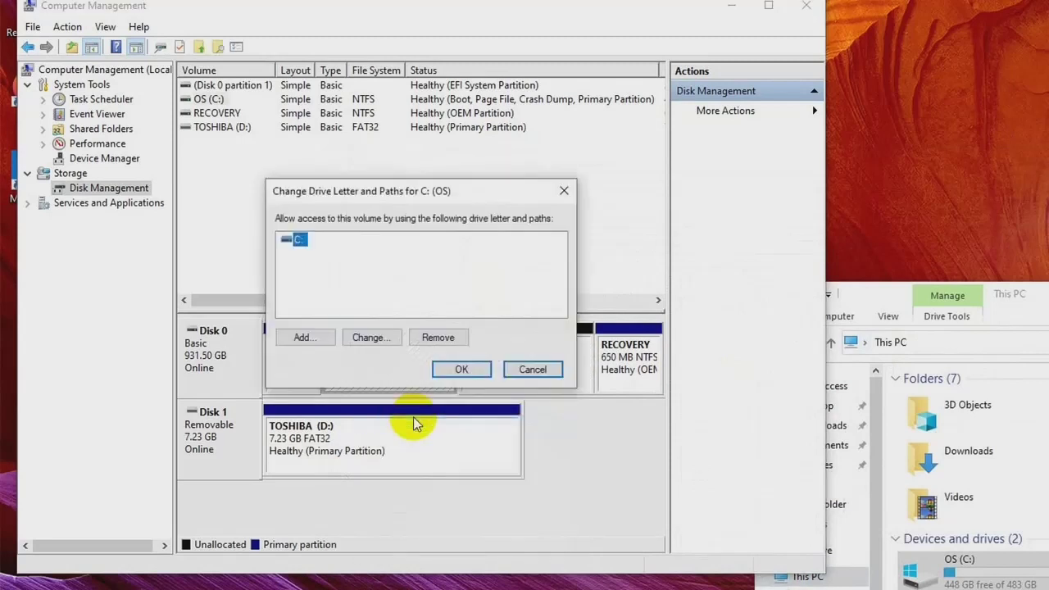
pyautogui.click(564, 195)
# - Shrink the OS (C:) volume on Disk 0 by a further 50000 MB
pyautogui.rightClick(411, 350)
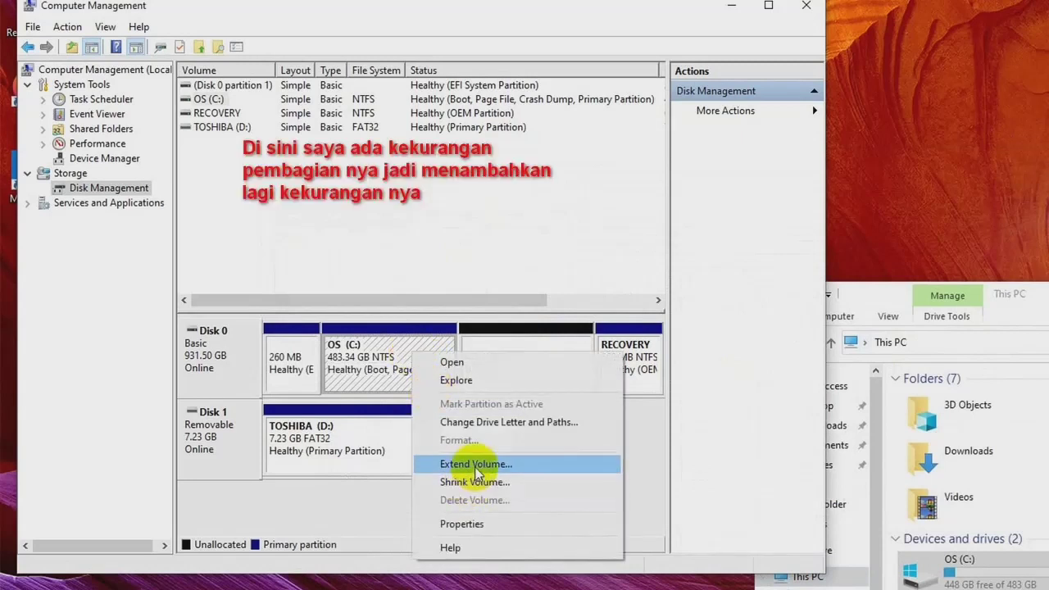
pyautogui.click(476, 489)
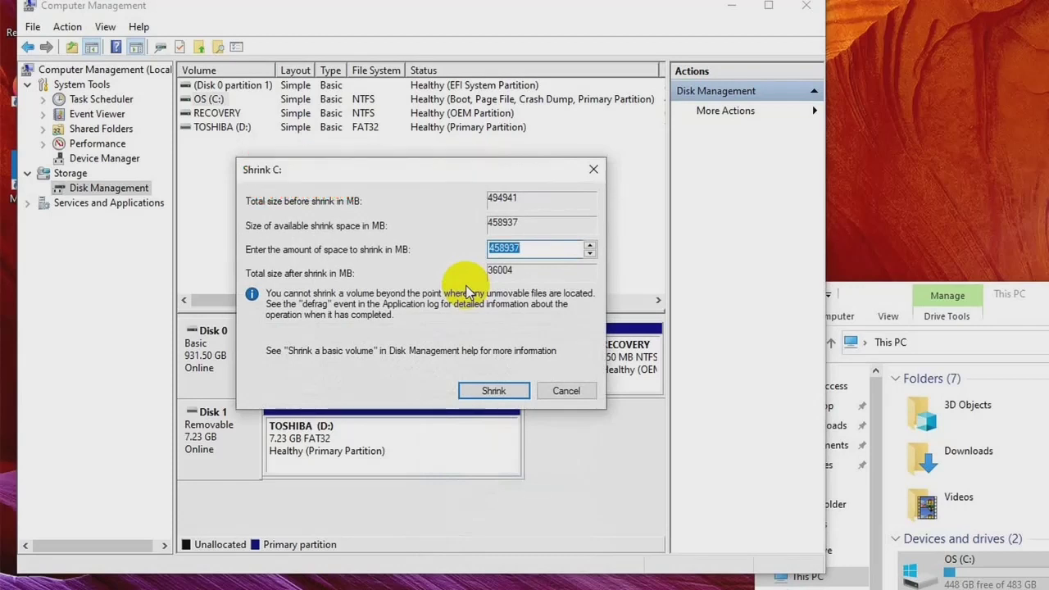
pyautogui.moveTo(500, 171); pyautogui.dragTo(547, 66)
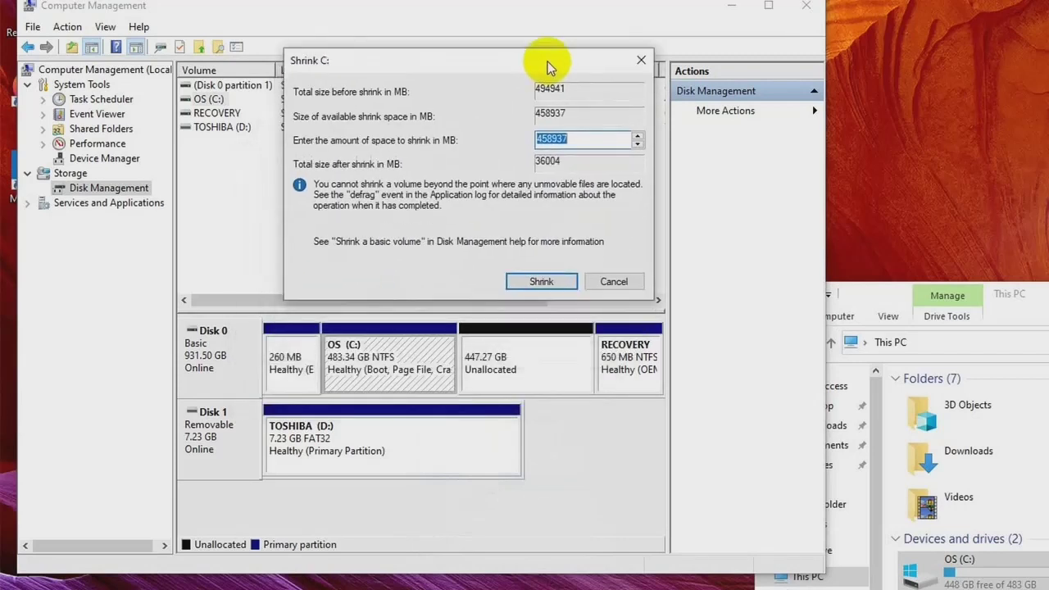
pyautogui.click(580, 141)
pyautogui.moveTo(580, 140); pyautogui.dragTo(545, 148)
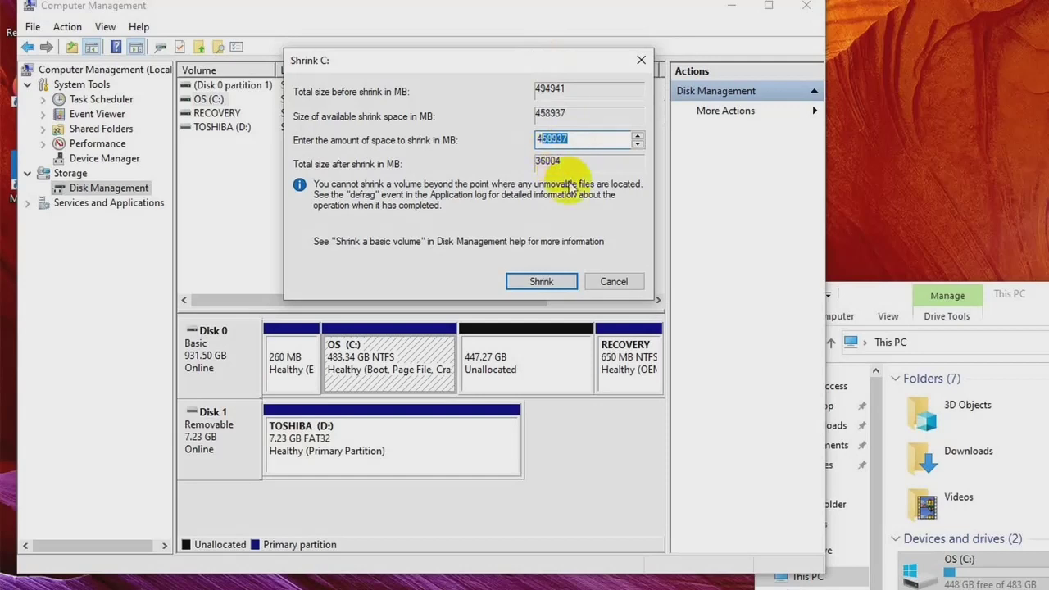
pyautogui.write('500')
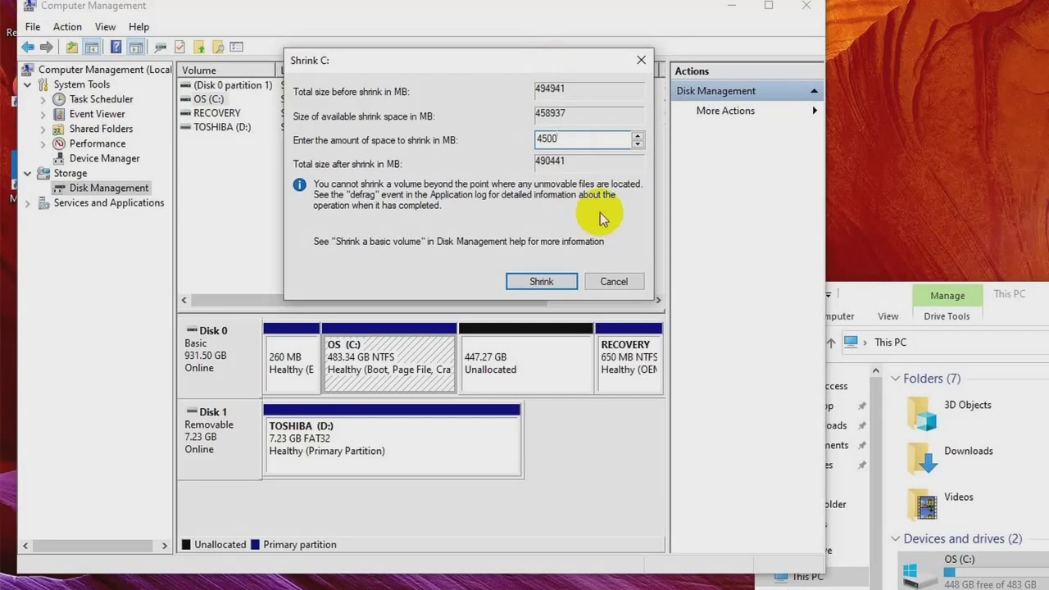
pyautogui.press('BackSpace')
pyautogui.press('BackSpace')
pyautogui.press('BackSpace')
pyautogui.press('BackSpace')
pyautogui.write('500000')
pyautogui.press('BackSpace')
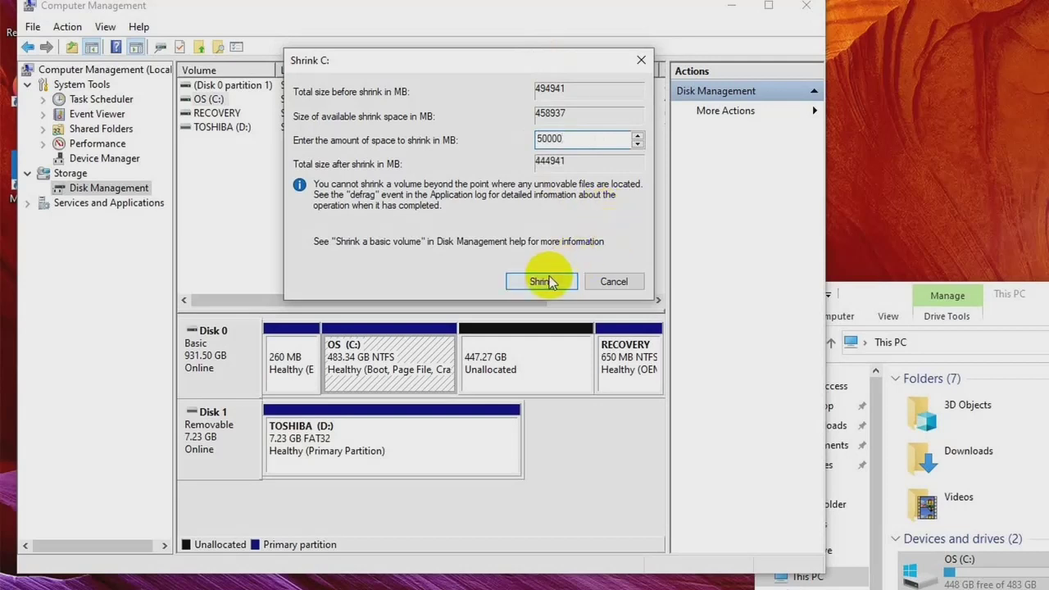
pyautogui.click(544, 281)
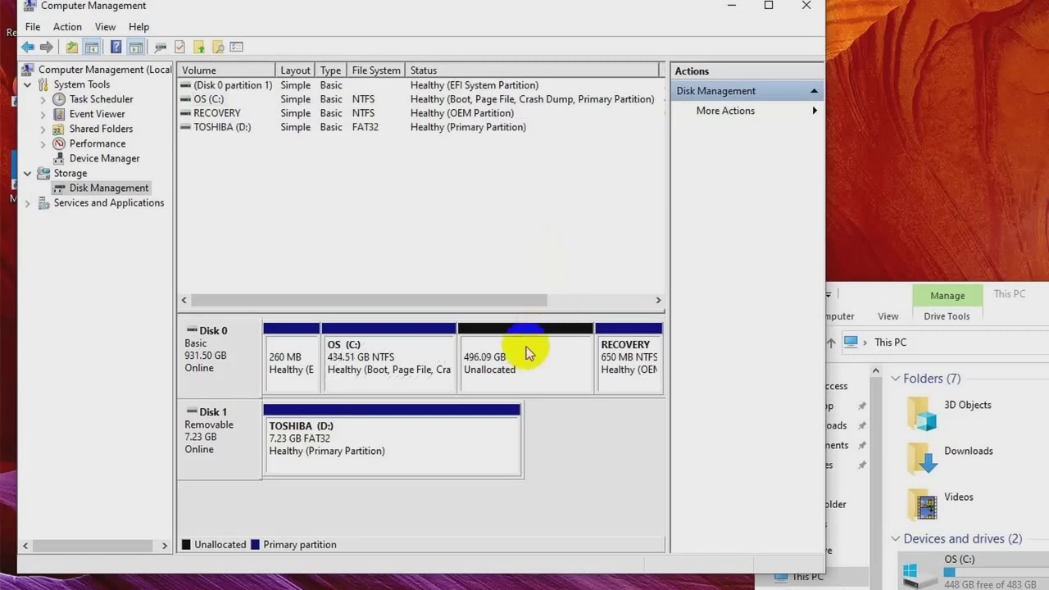
pyautogui.click(343, 359)
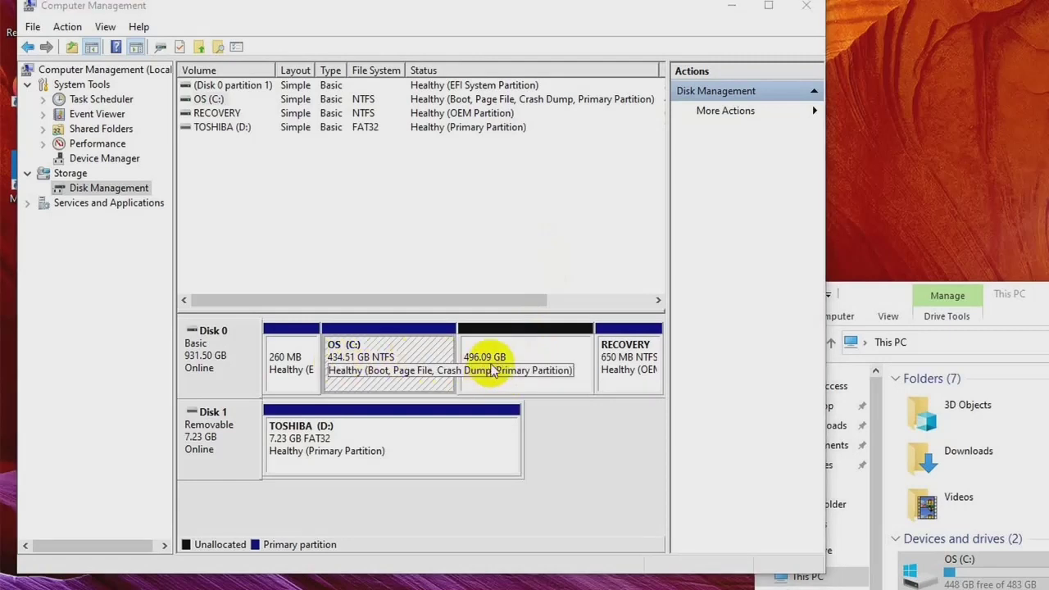
pyautogui.click(373, 373)
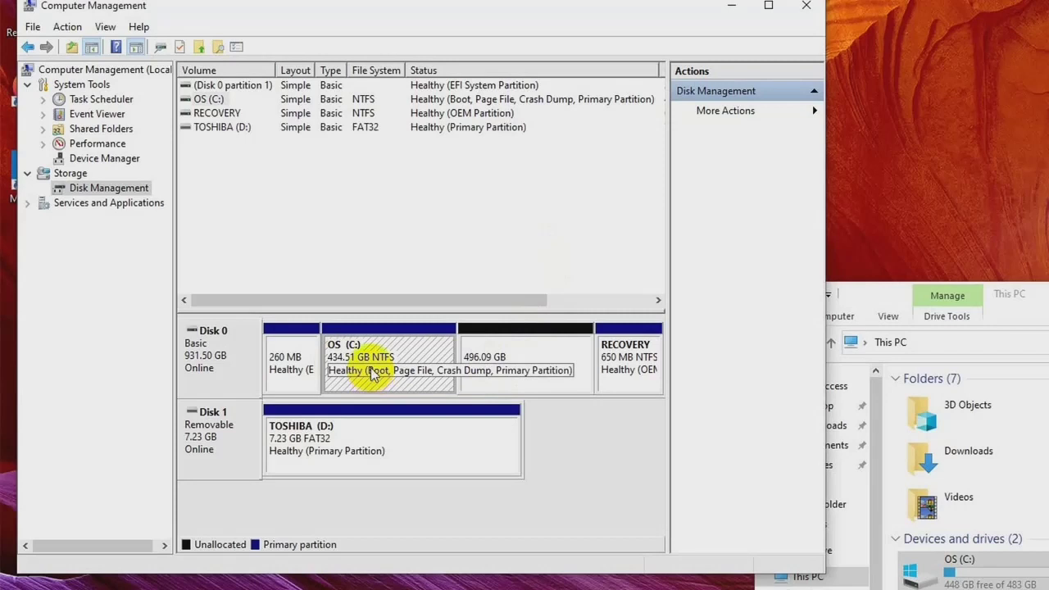
pyautogui.rightClick(373, 373)
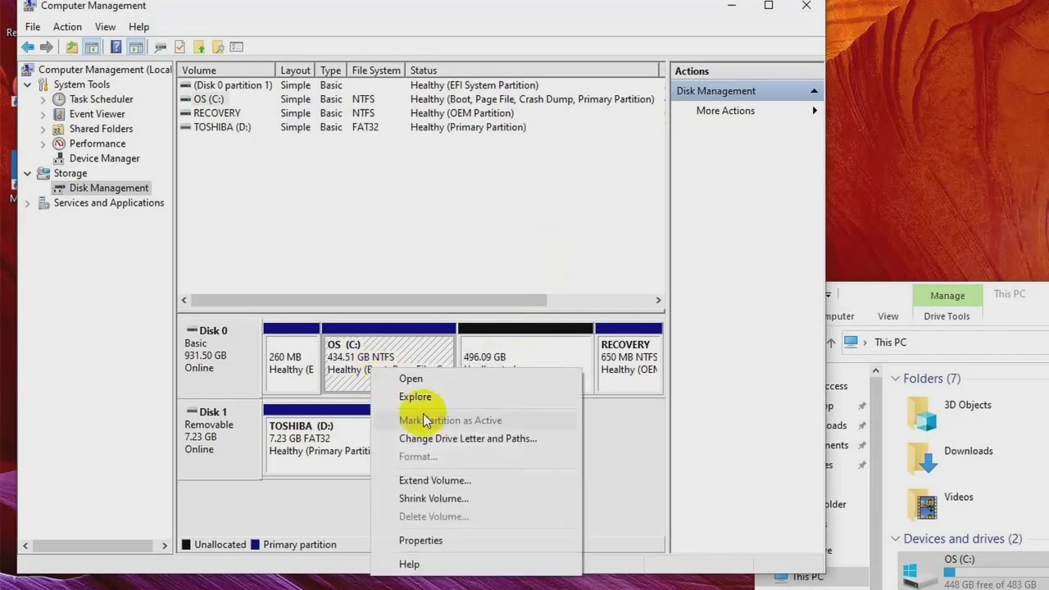
pyautogui.click(434, 499)
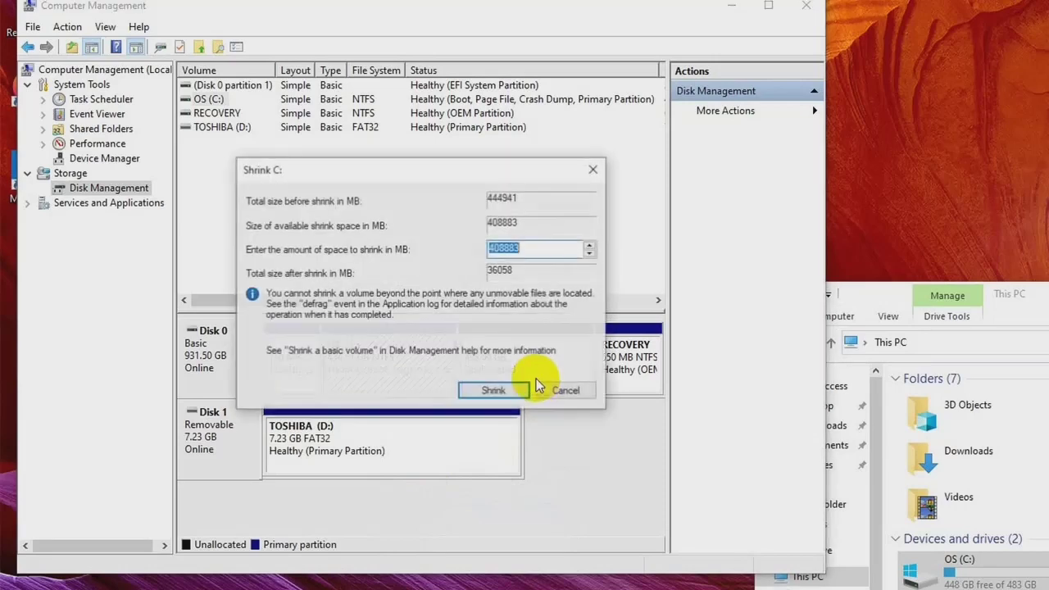
pyautogui.click(536, 245)
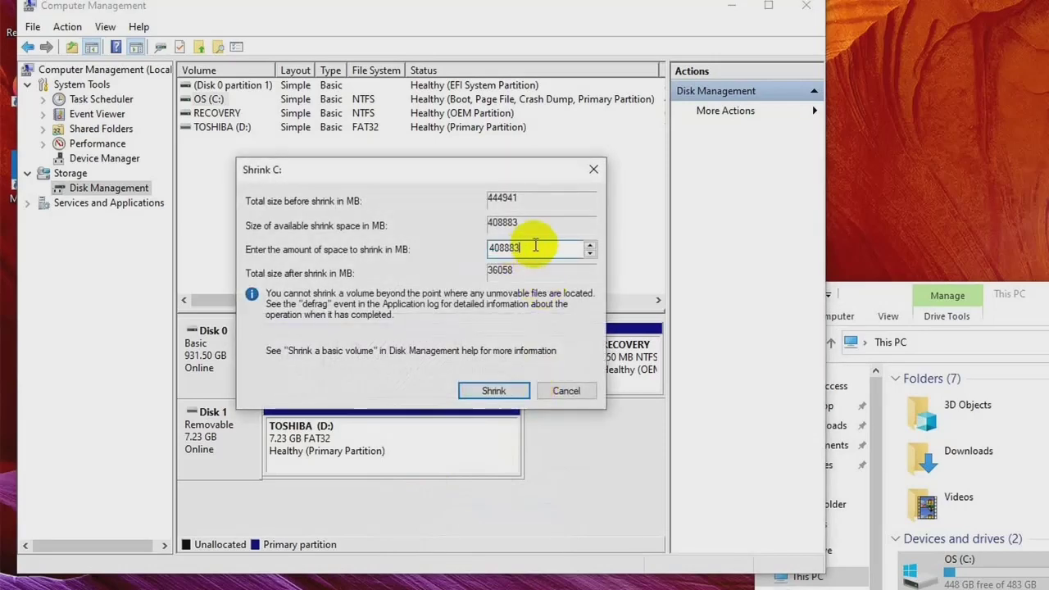
pyautogui.moveTo(437, 169); pyautogui.dragTo(645, 56)
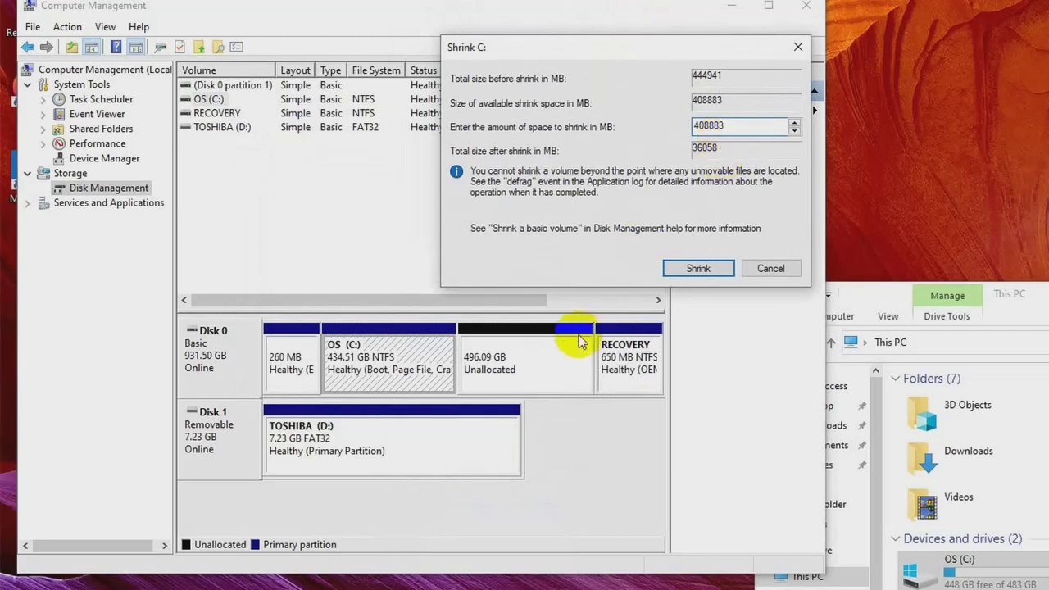
pyautogui.moveTo(740, 132); pyautogui.dragTo(669, 129)
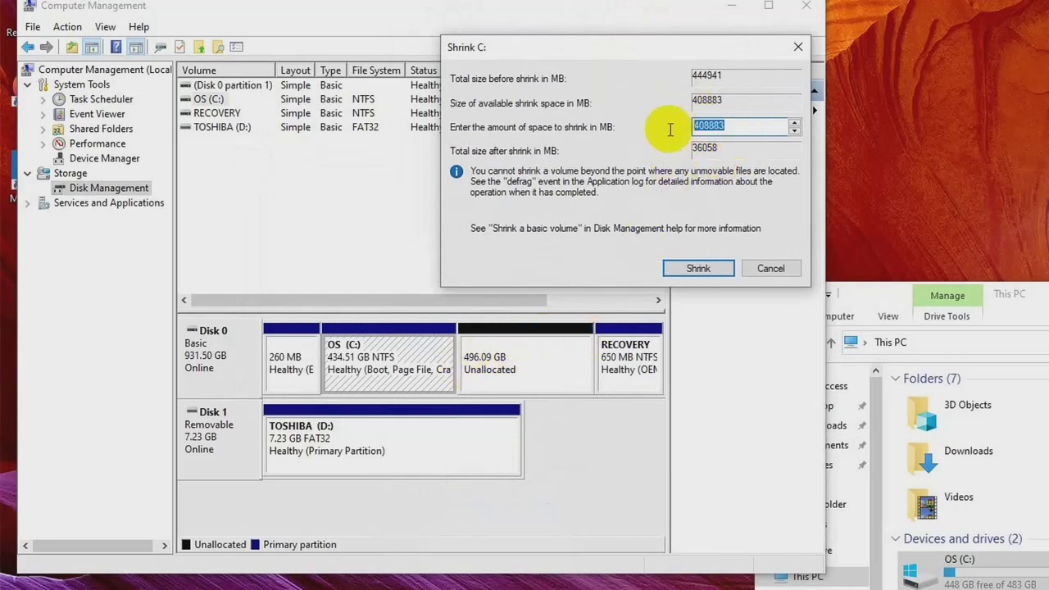
pyautogui.click(738, 125)
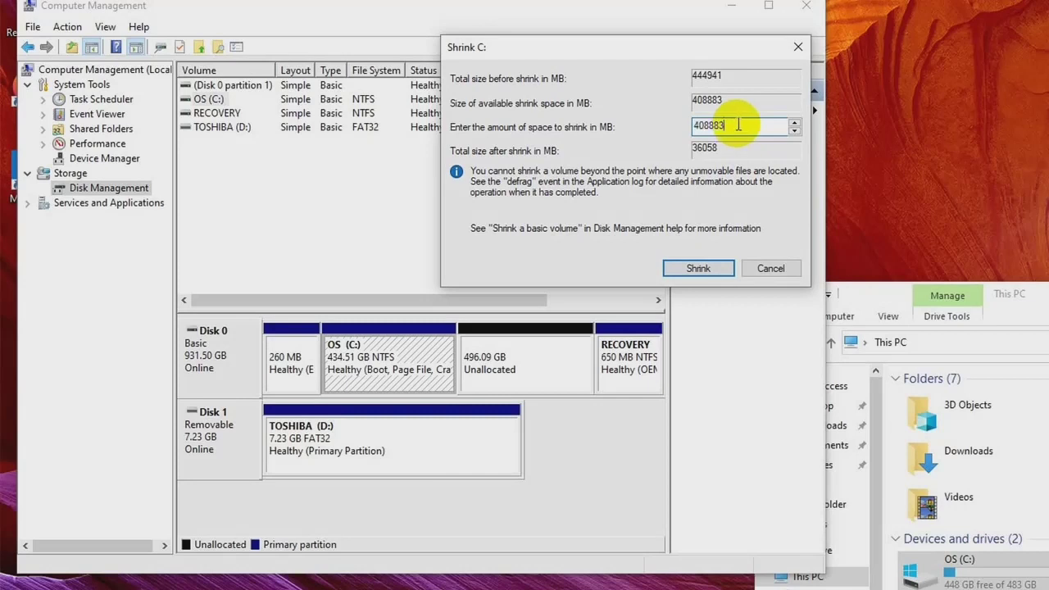
pyautogui.moveTo(738, 125); pyautogui.dragTo(703, 124)
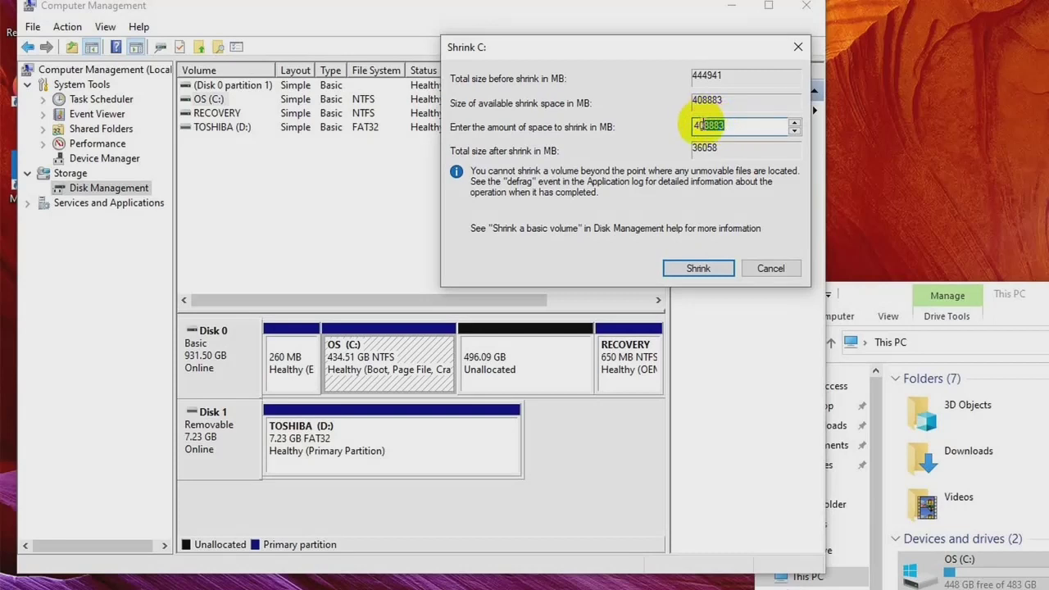
pyautogui.write('0000')
pyautogui.click(798, 47)
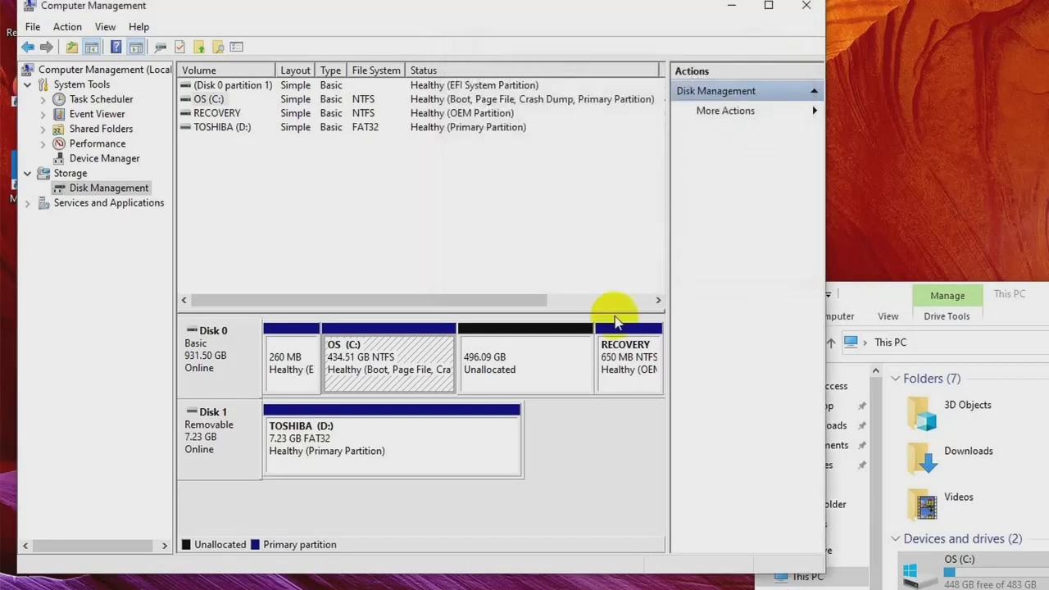
# - Start a new simple volume in the unallocated space on Disk 0, using the maximum size of 507999 MB
pyautogui.click(555, 354)
pyautogui.hotkey('alt', 'Tab')
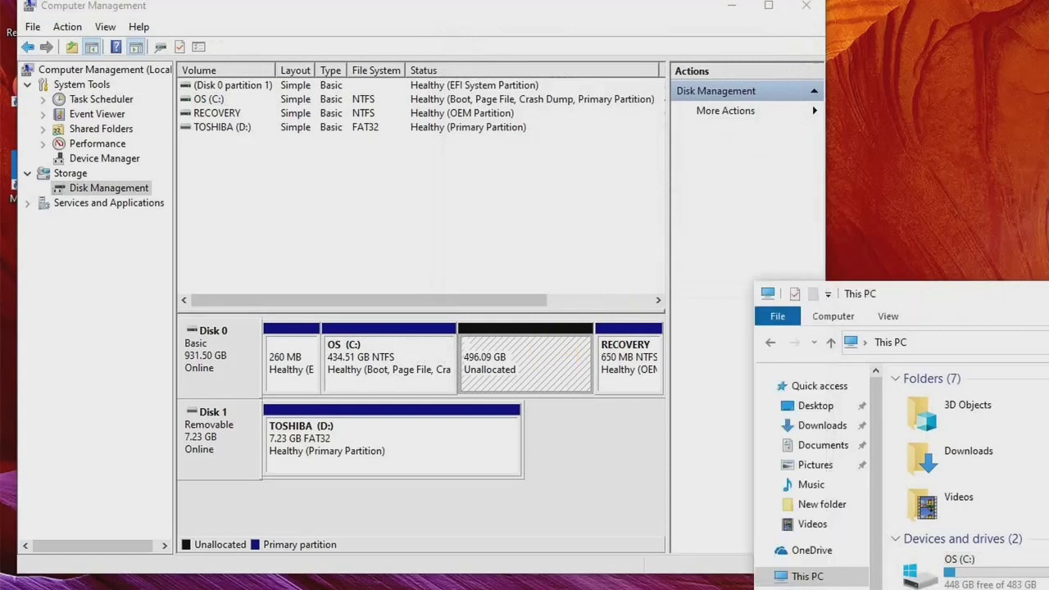
pyautogui.click(528, 361)
pyautogui.rightClick(524, 357)
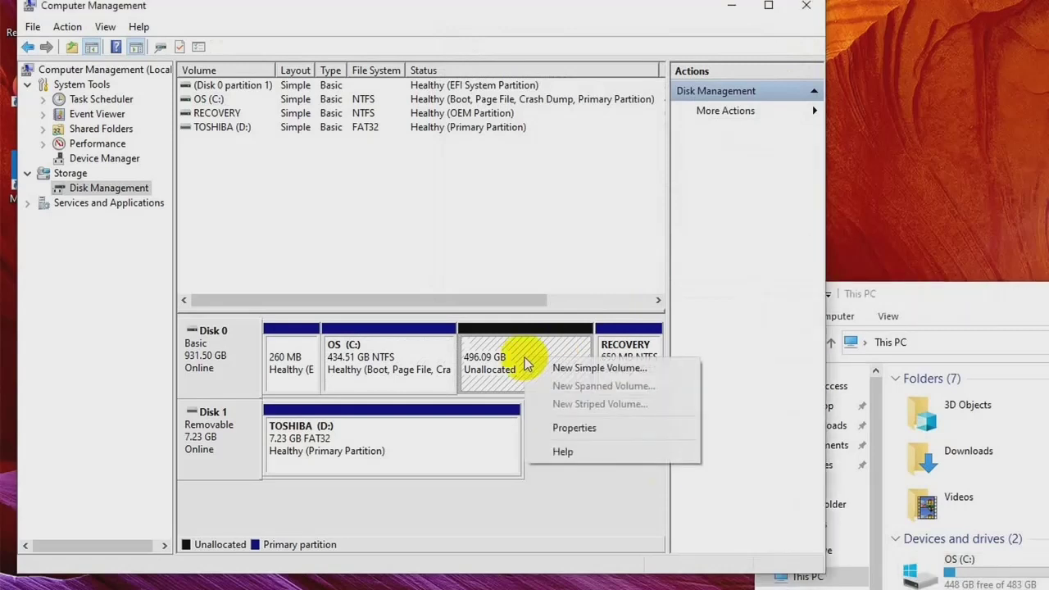
pyautogui.click(594, 373)
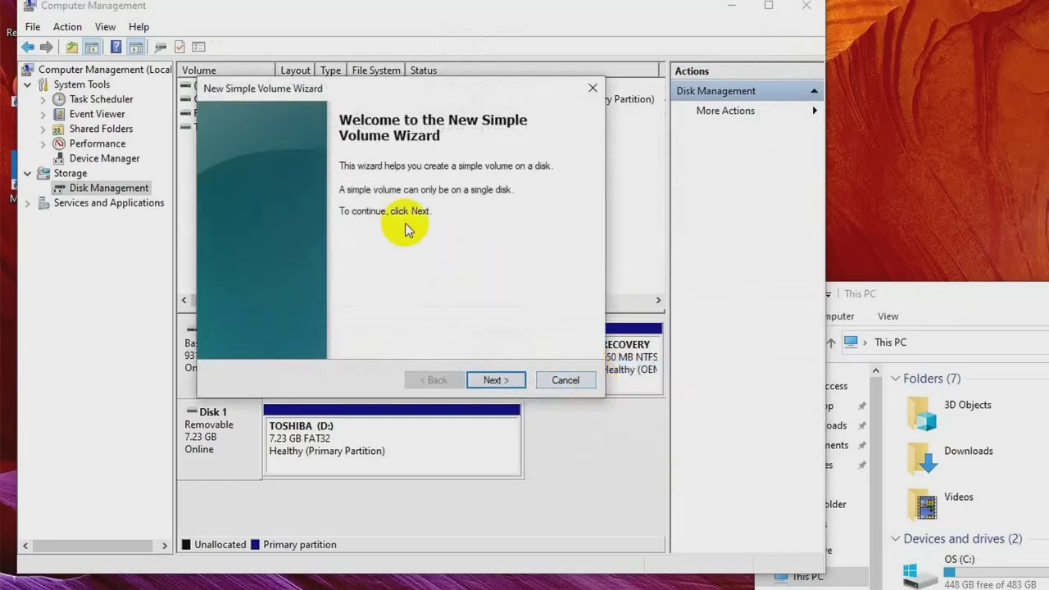
pyautogui.click(490, 381)
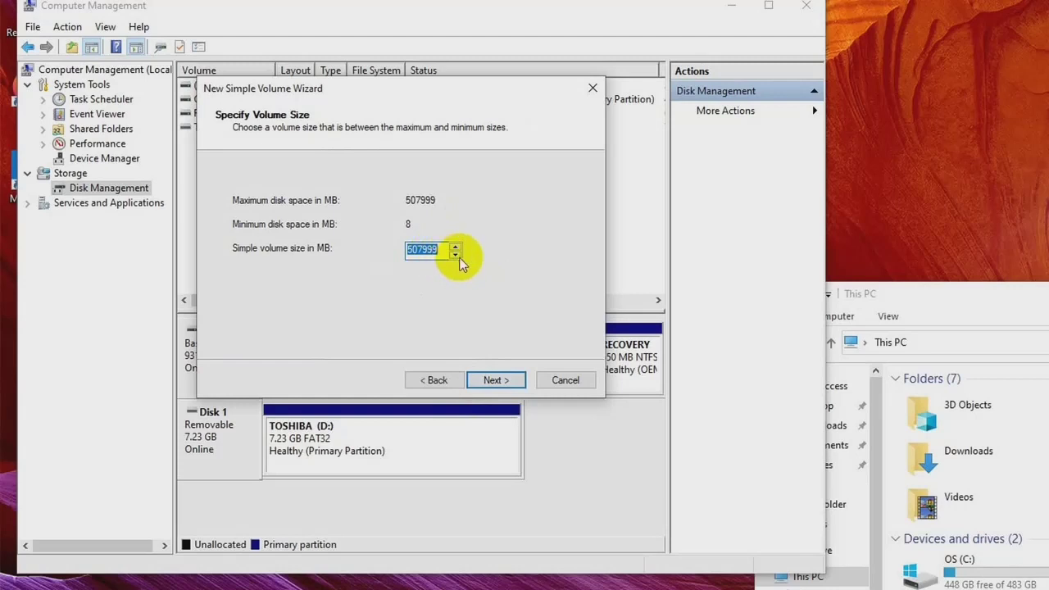
pyautogui.click(492, 381)
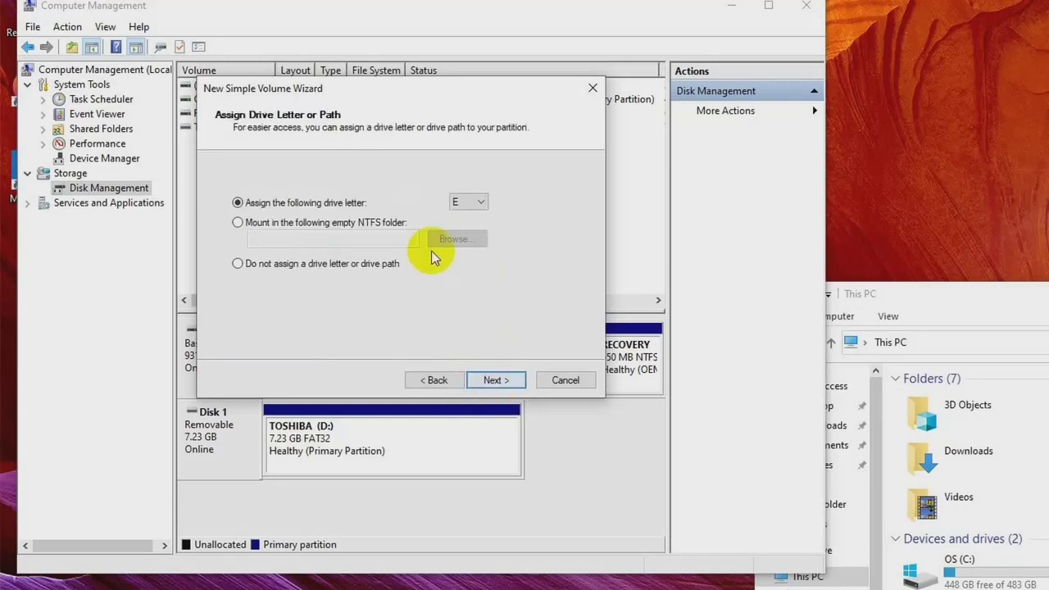
# - Assign drive letter E to the new simple volume
pyautogui.click(456, 207)
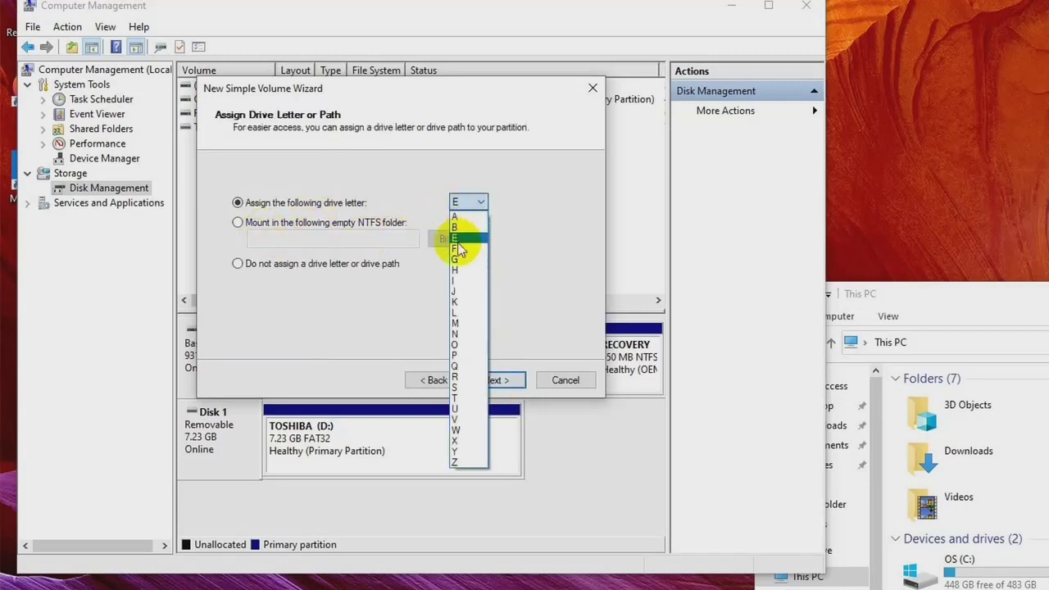
pyautogui.click(457, 239)
pyautogui.click(495, 382)
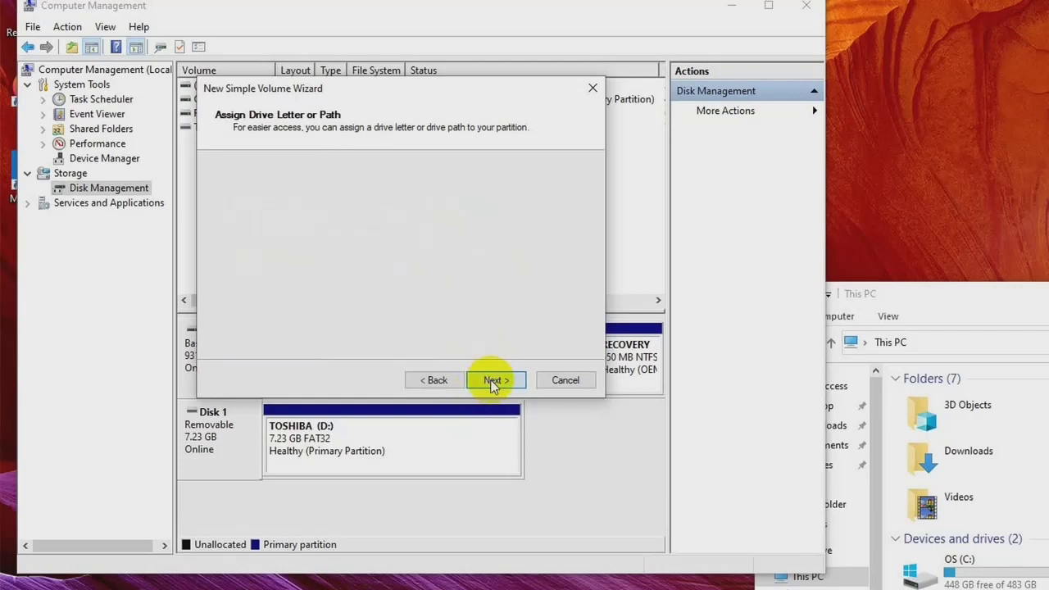
# - Quick-format the new volume as NTFS with the default allocation unit size and the label New Volume, review the settings and finish the wizard
pyautogui.click(442, 287)
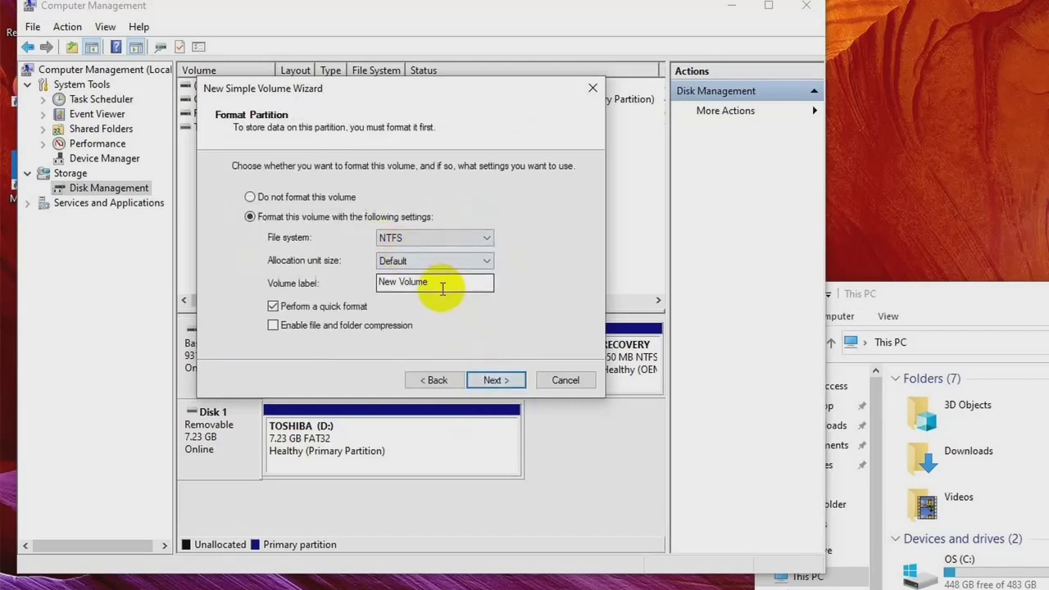
pyautogui.click(496, 382)
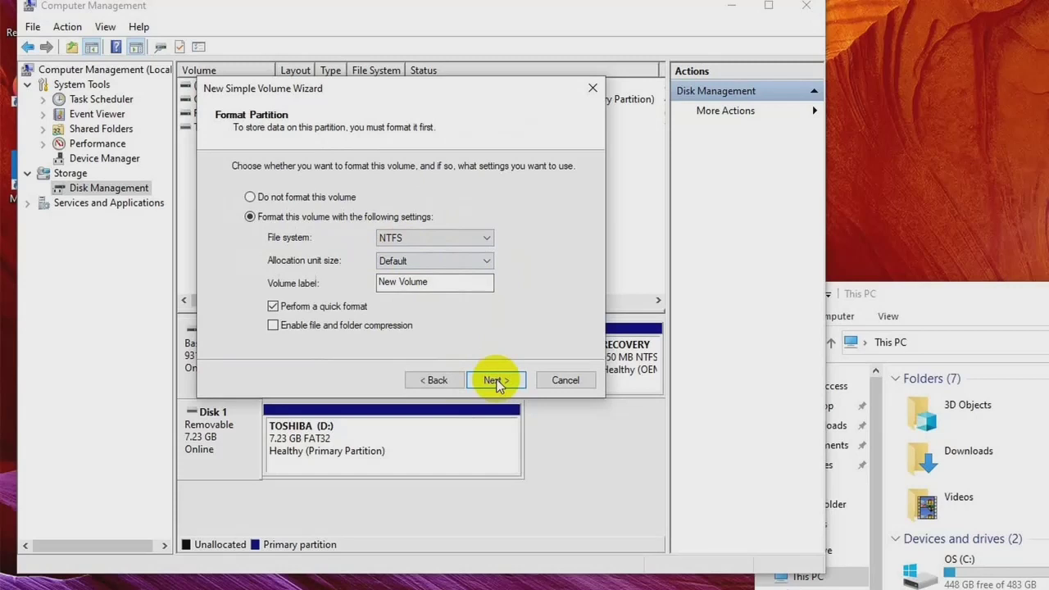
pyautogui.click(497, 382)
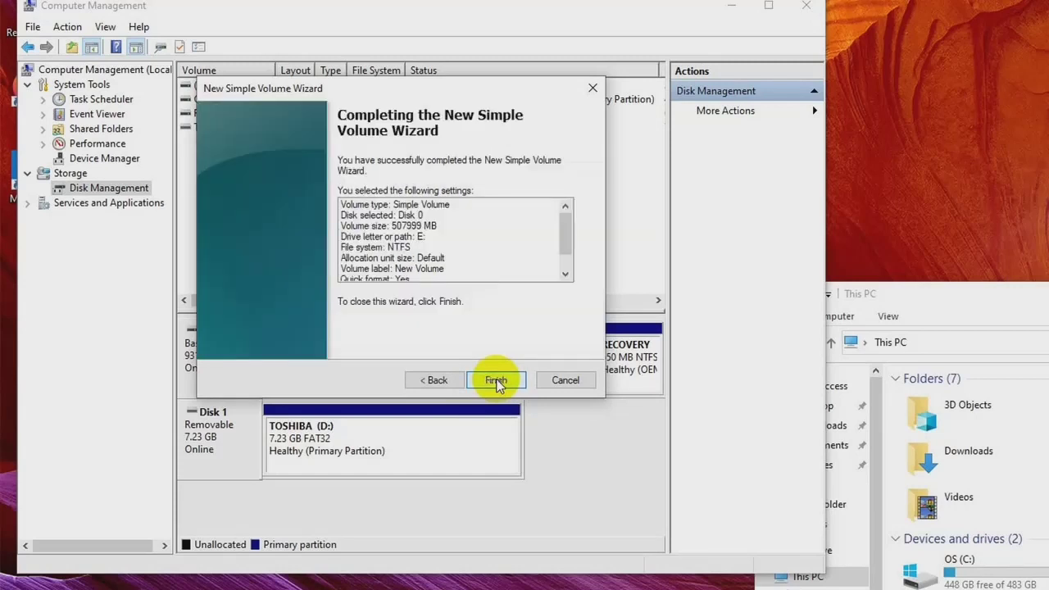
pyautogui.click(436, 381)
pyautogui.moveTo(459, 285); pyautogui.dragTo(371, 286)
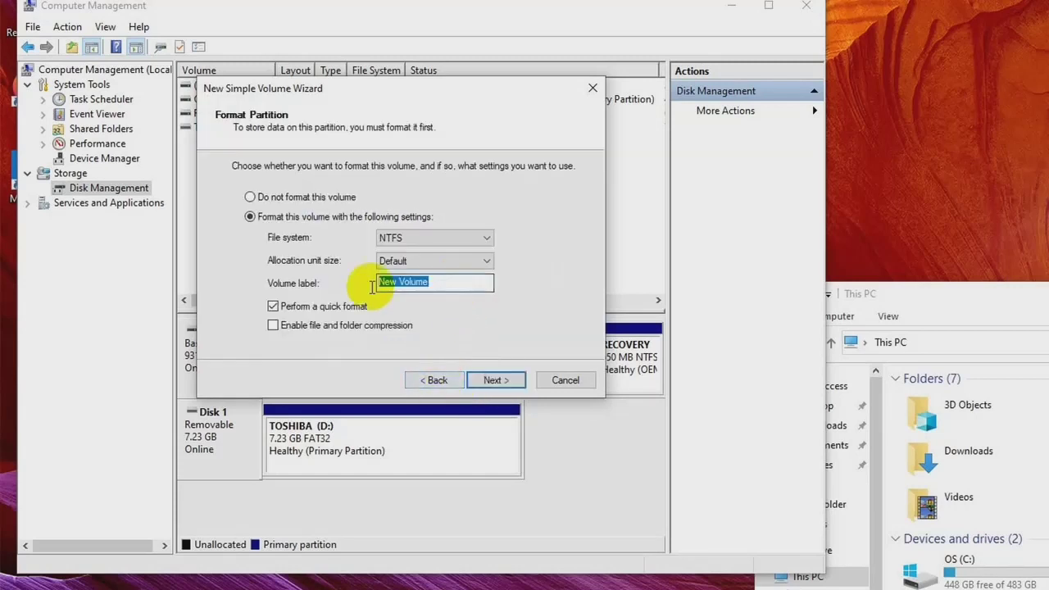
pyautogui.click(450, 279)
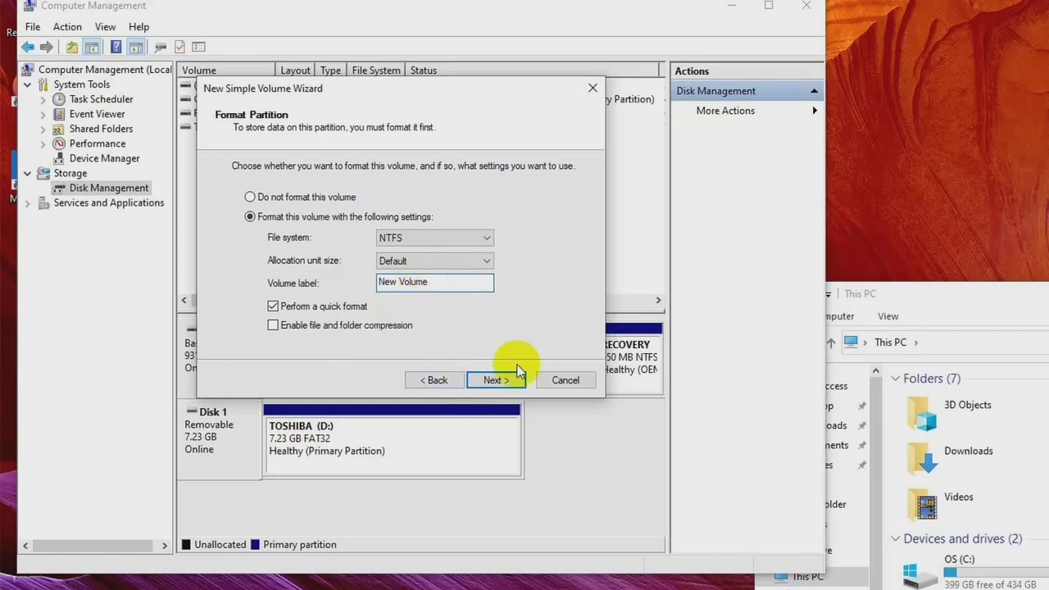
pyautogui.click(501, 380)
pyautogui.scroll(-1, 445, 229)
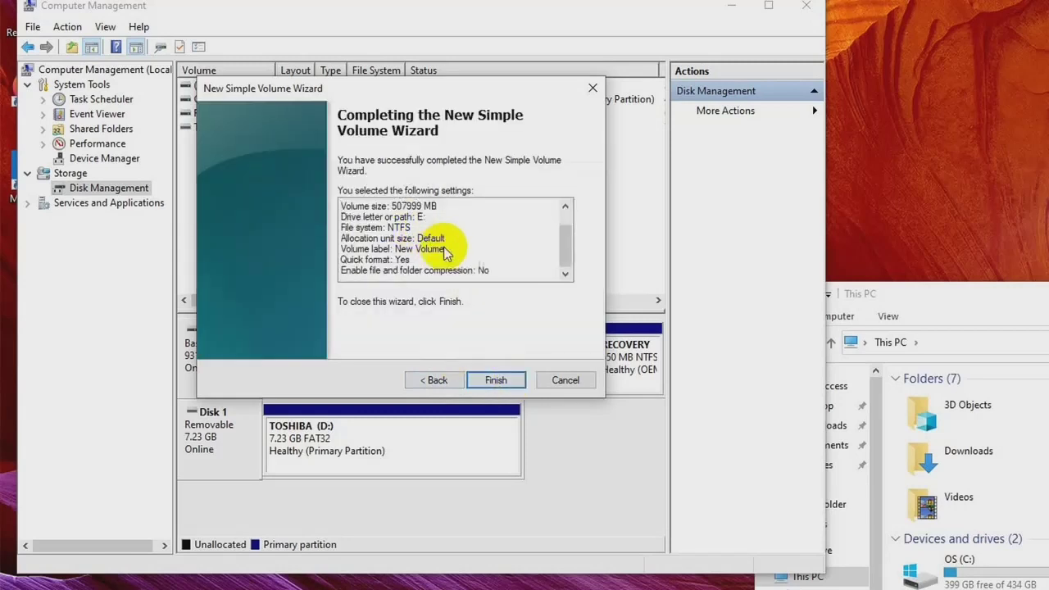
pyautogui.click(496, 380)
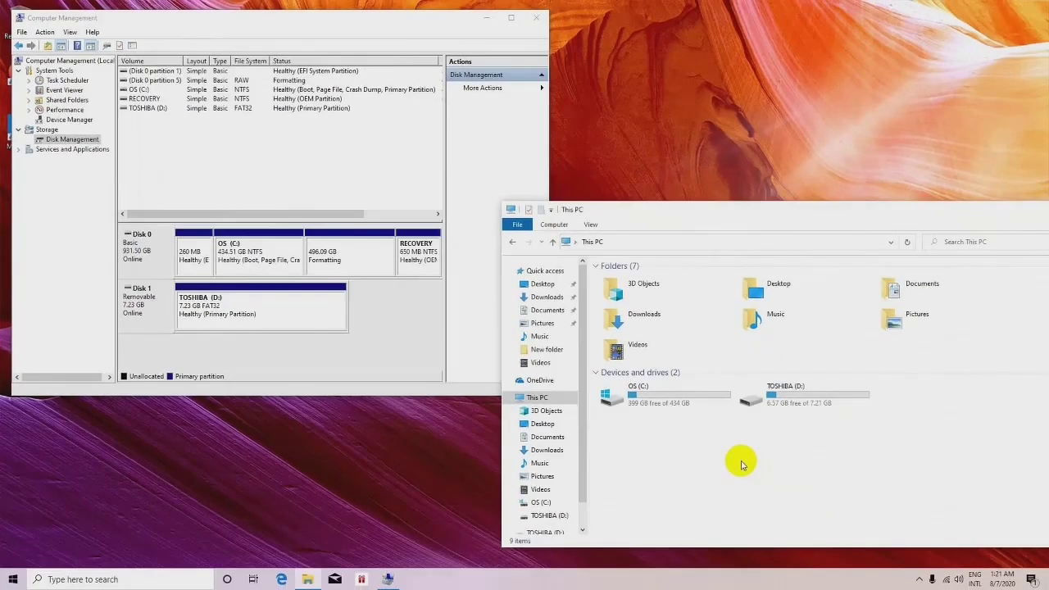
# - Switch to File Explorer, refresh This PC and check the New Volume (E:) drive against the Disk 0 partitions
pyautogui.rightClick(741, 459)
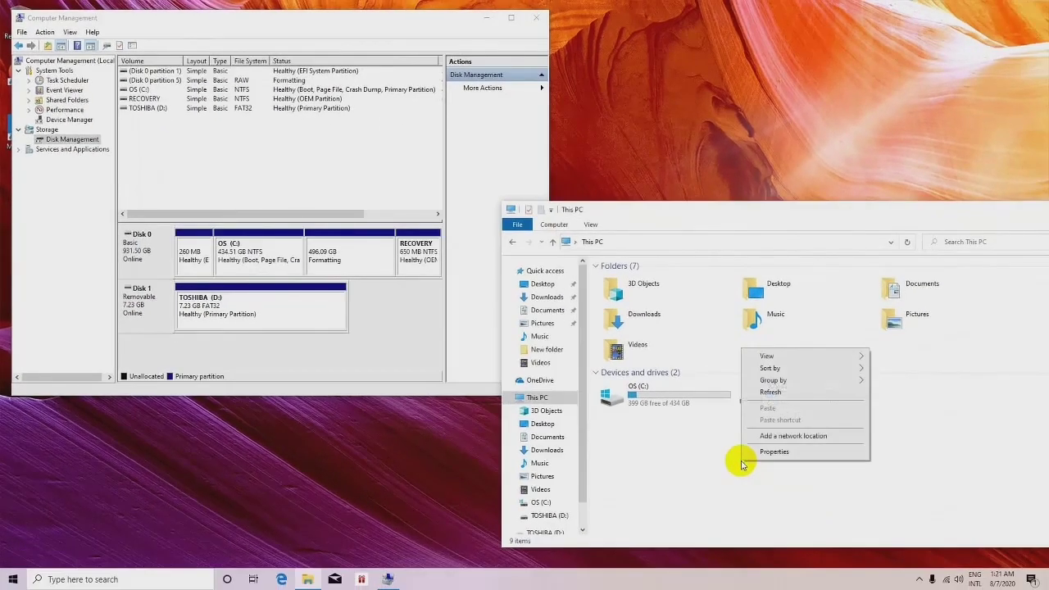
pyautogui.click(776, 397)
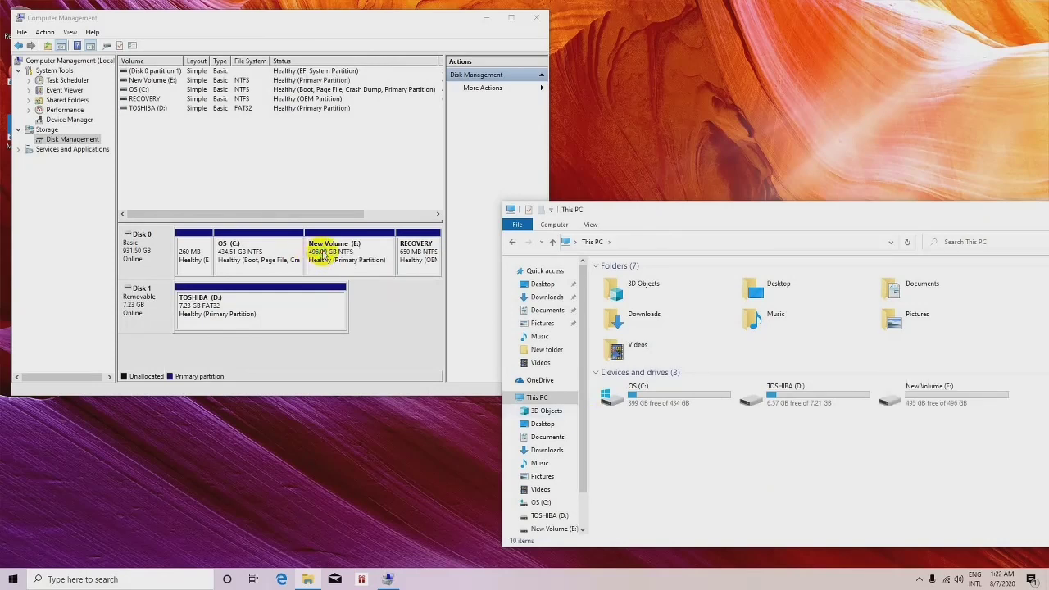
pyautogui.click(926, 404)
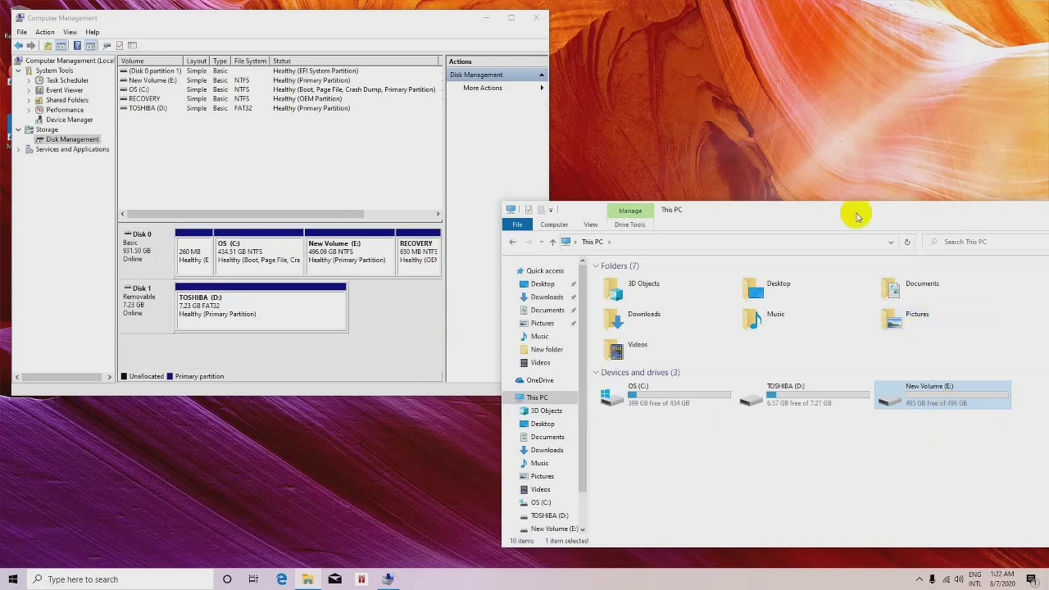
pyautogui.moveTo(855, 215); pyautogui.dragTo(682, 293)
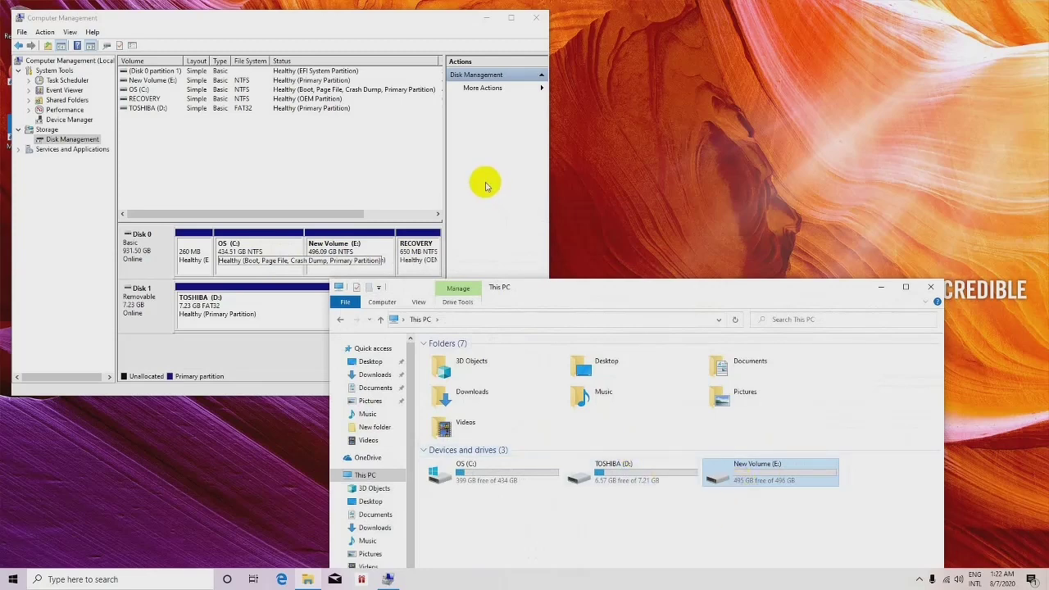
# - Look inside the New Volume (E:) drive, return to This PC, and close File Explorer and Computer Management
pyautogui.moveTo(538, 290); pyautogui.dragTo(530, 155)
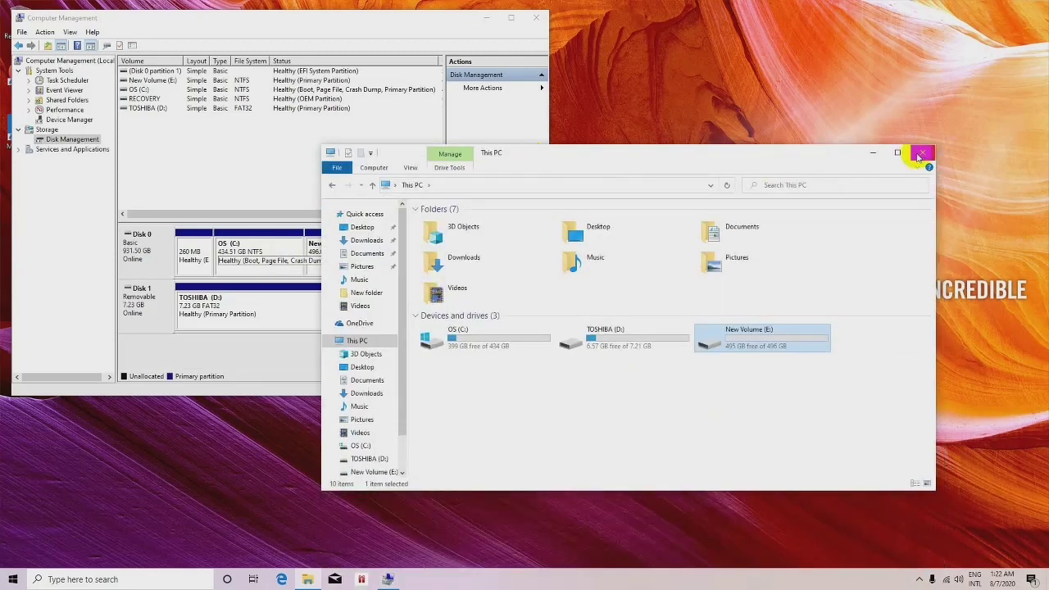
pyautogui.doubleClick(742, 331)
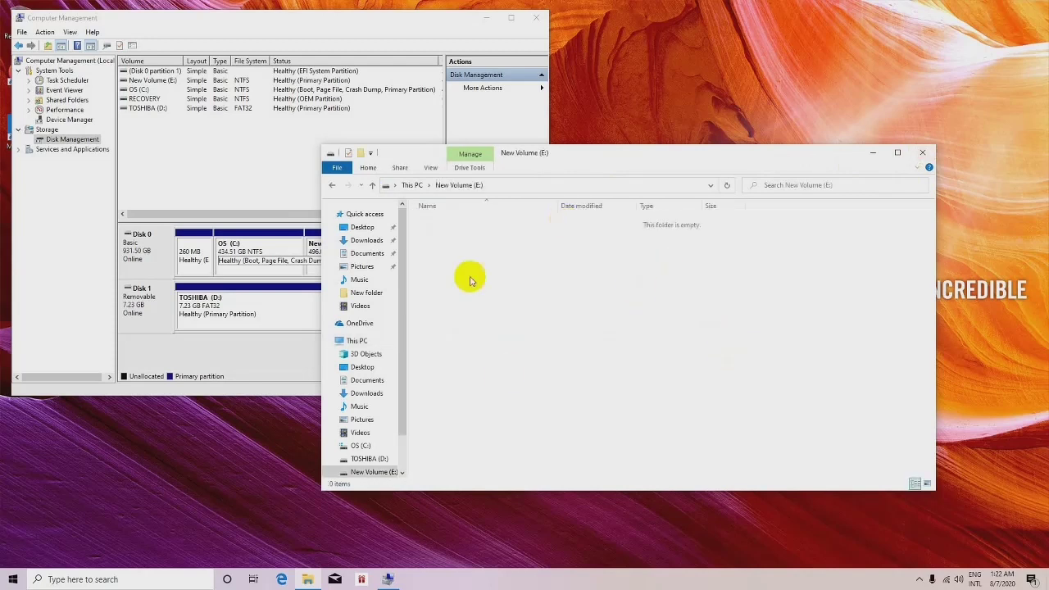
pyautogui.click(332, 184)
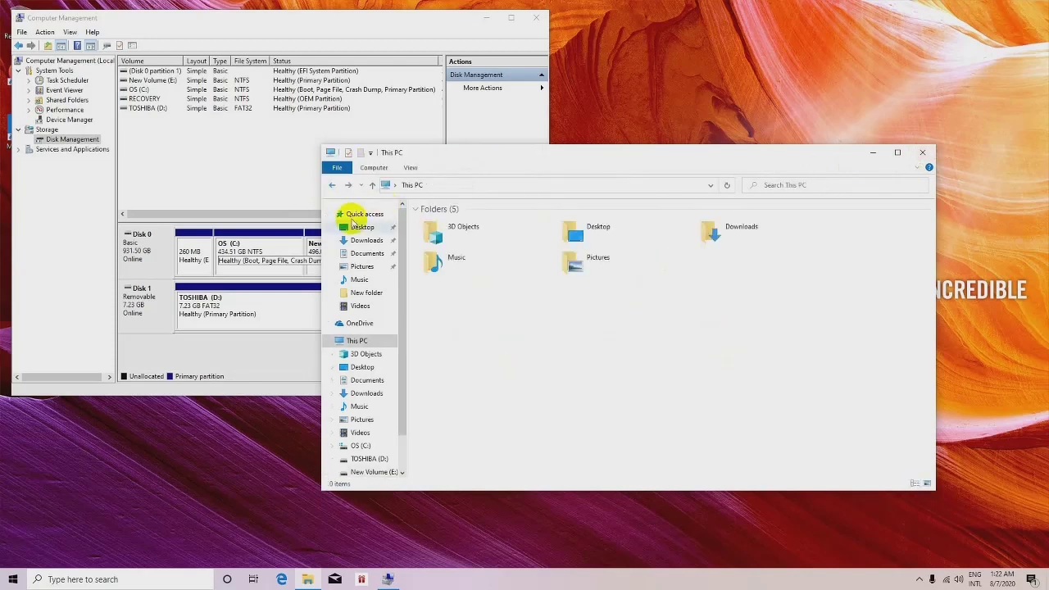
pyautogui.click(923, 156)
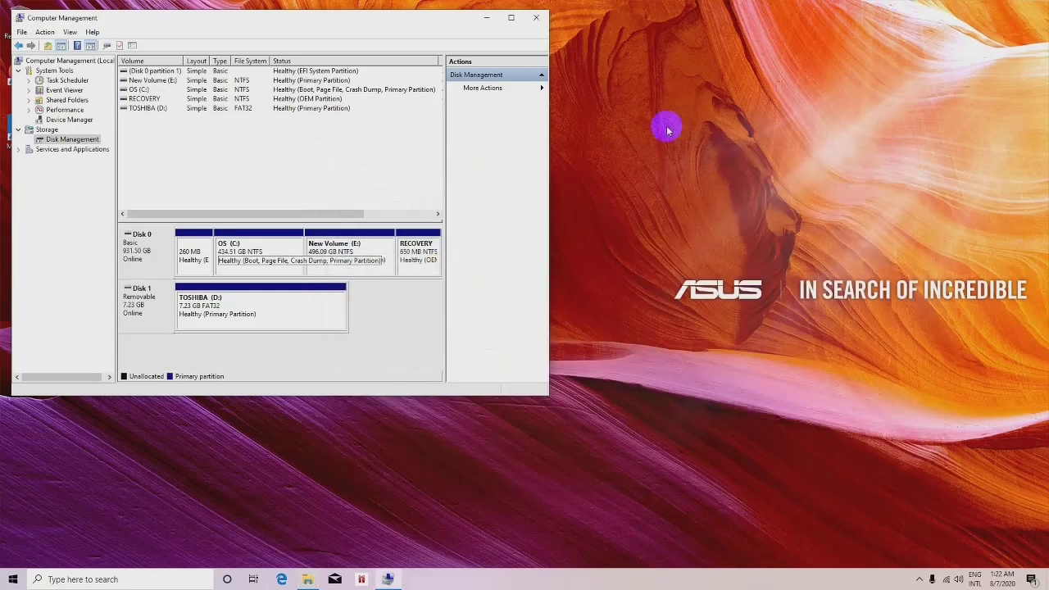
pyautogui.click(536, 18)
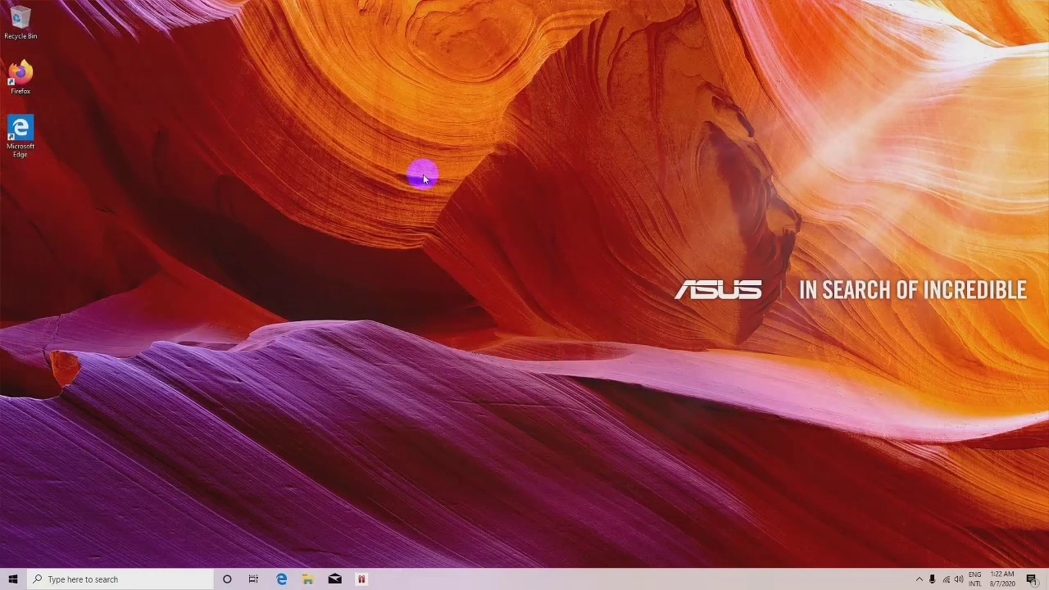
# - Reopen File Explorer, view the OS (C:) drive, and compare OS (C:) with New Volume (E:) under This PC
pyautogui.click(308, 579)
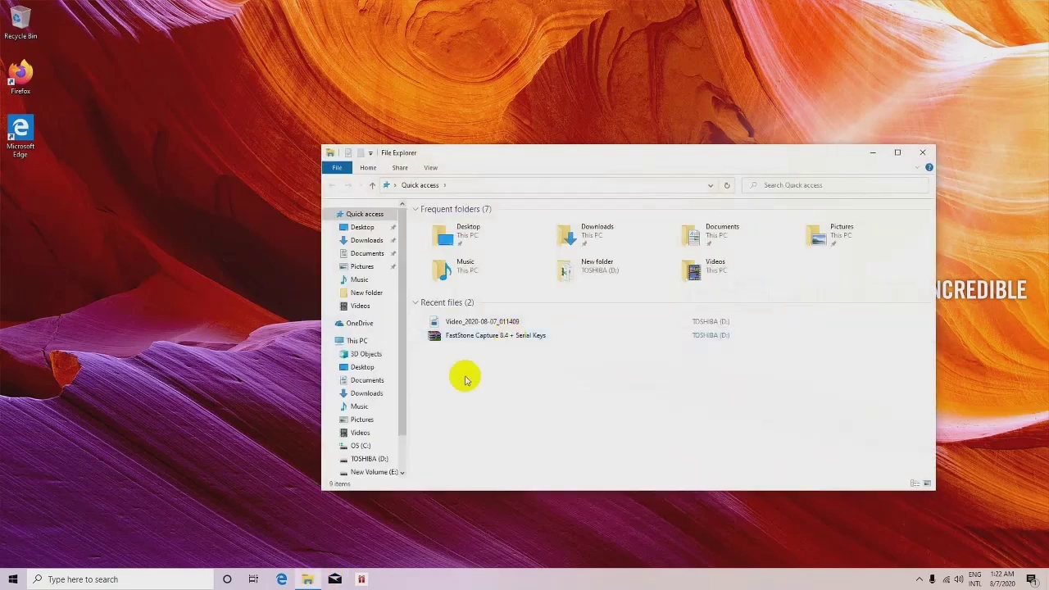
pyautogui.click(365, 445)
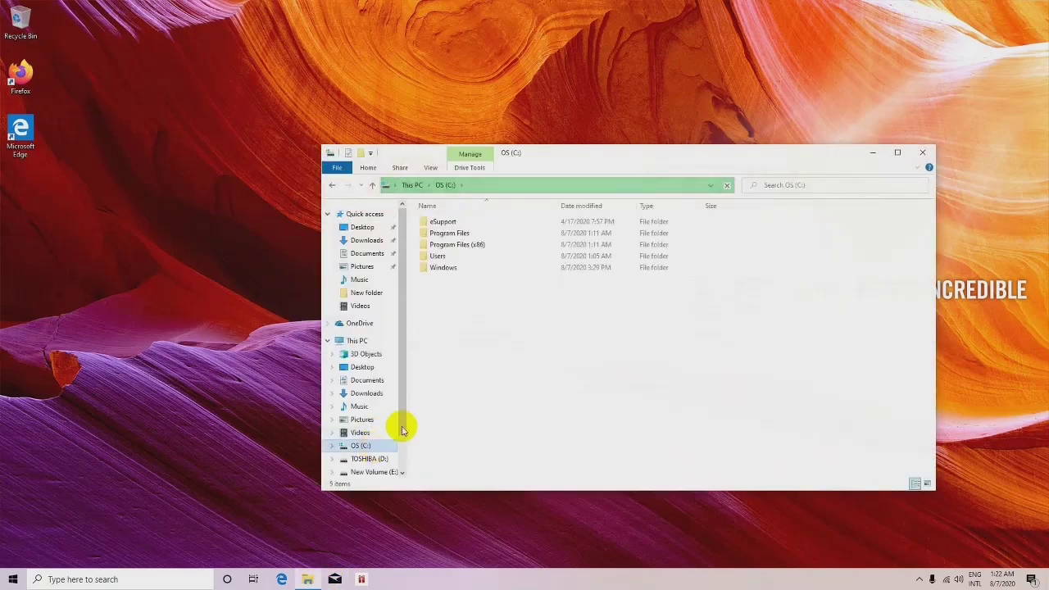
pyautogui.click(373, 342)
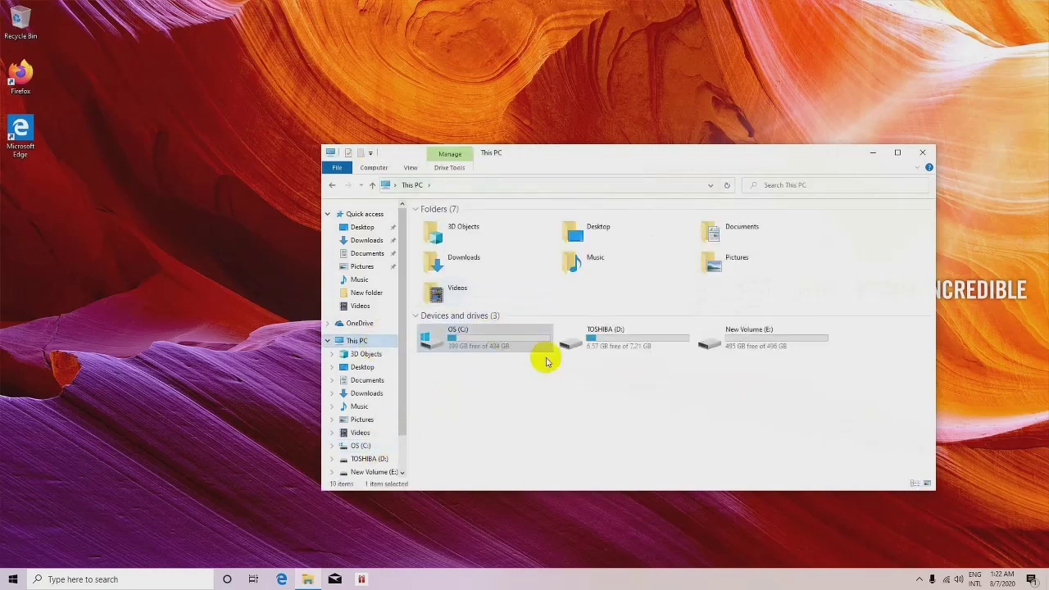
pyautogui.click(755, 336)
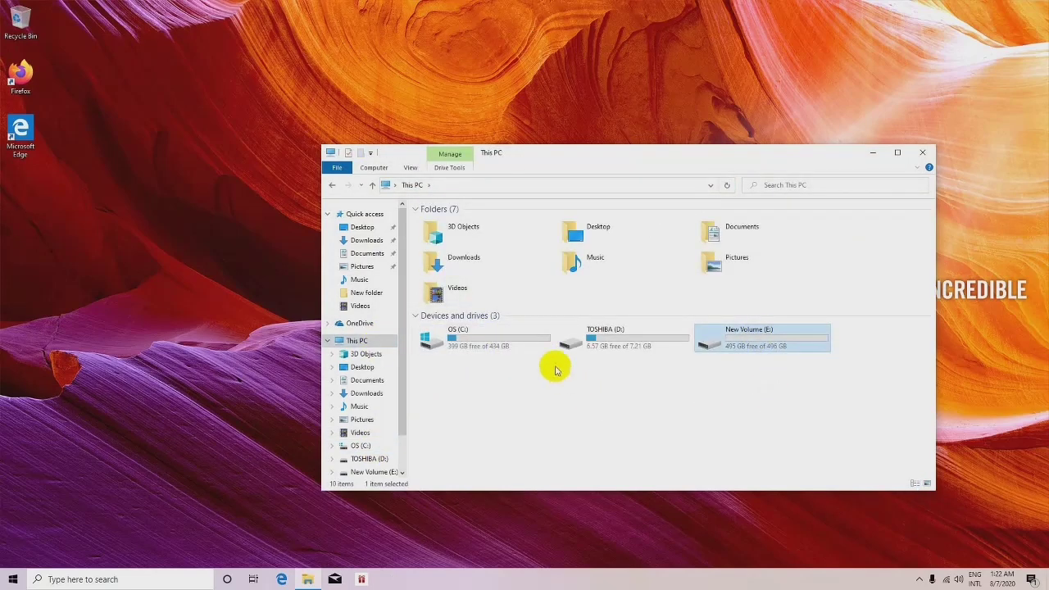
pyautogui.click(533, 348)
pyautogui.click(791, 340)
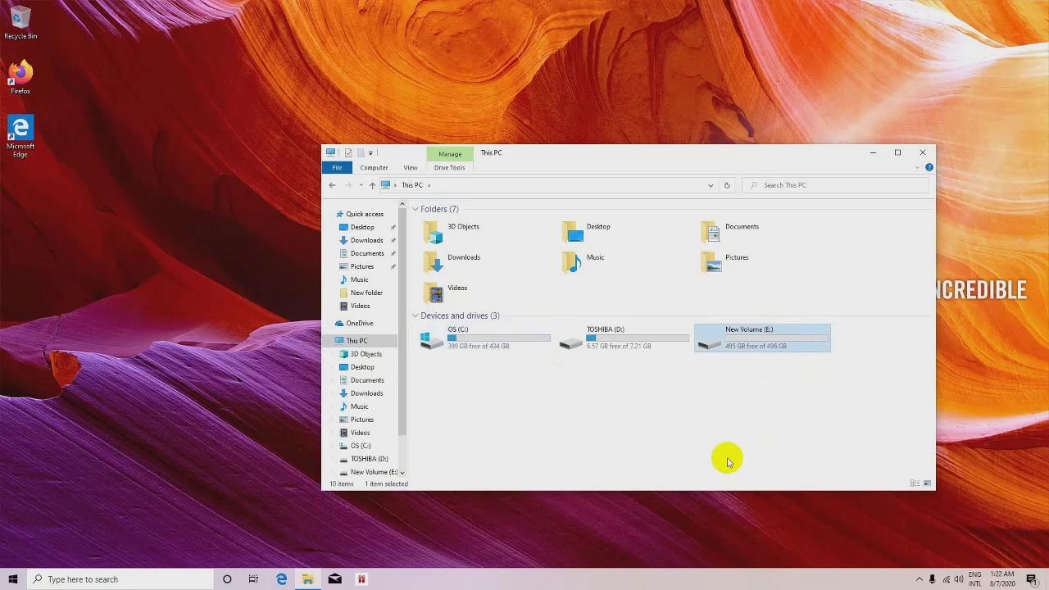
pyautogui.click(518, 351)
# - Check the contents of New Volume (E:) and OS (C:) in turn, return to This PC and close File Explorer
pyautogui.doubleClick(764, 338)
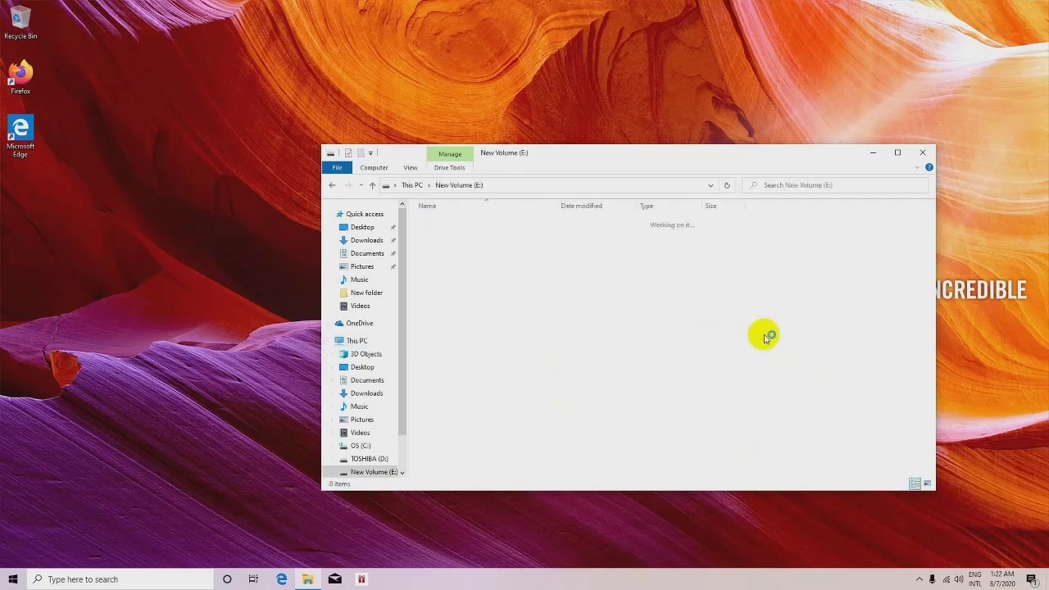
pyautogui.click(330, 187)
pyautogui.click(462, 334)
pyautogui.doubleClick(462, 335)
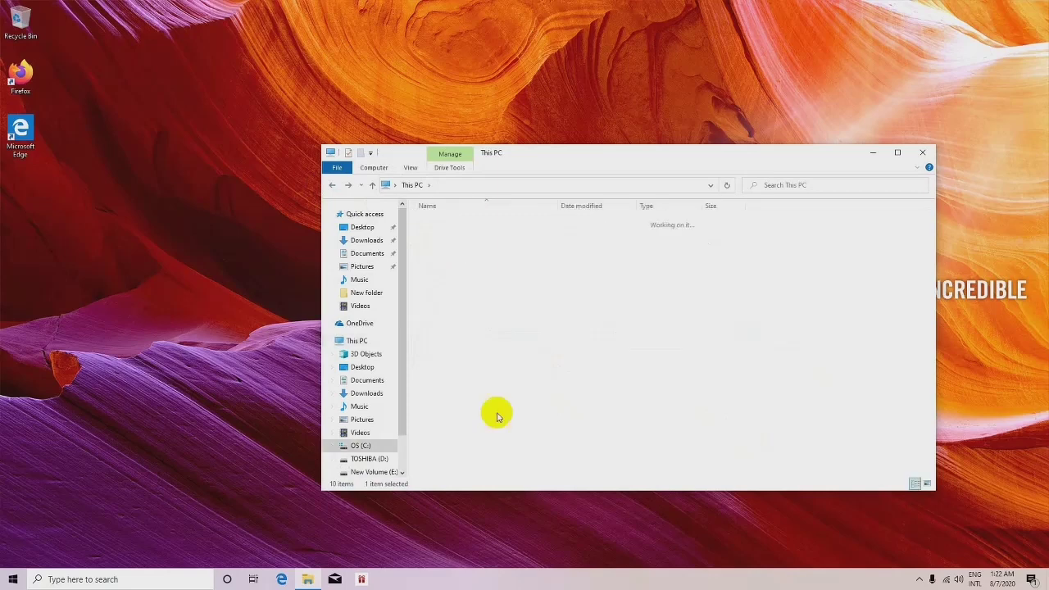
pyautogui.click(335, 186)
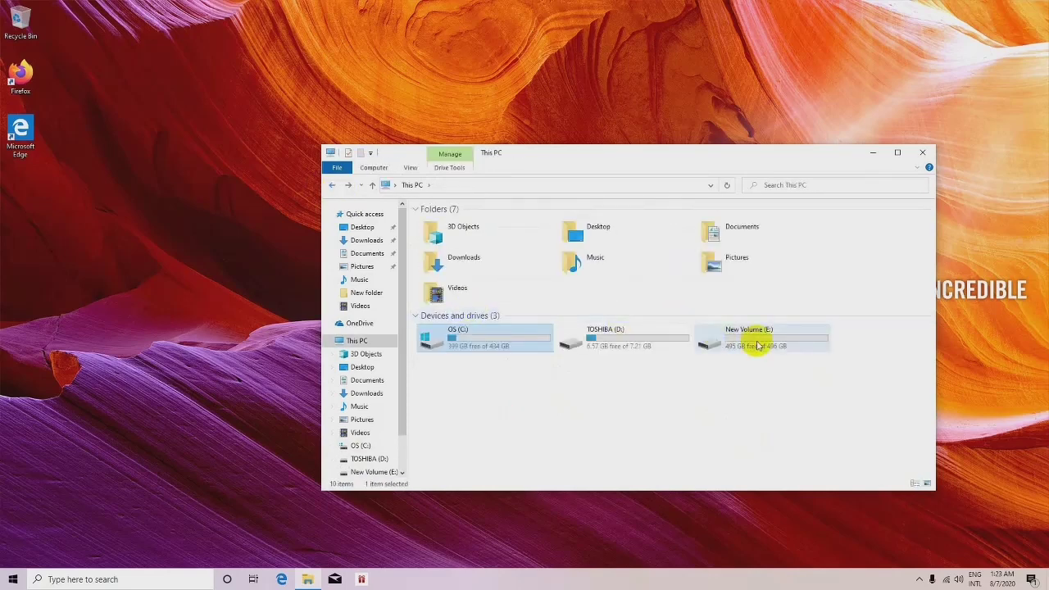
pyautogui.scroll(-2, 403, 405)
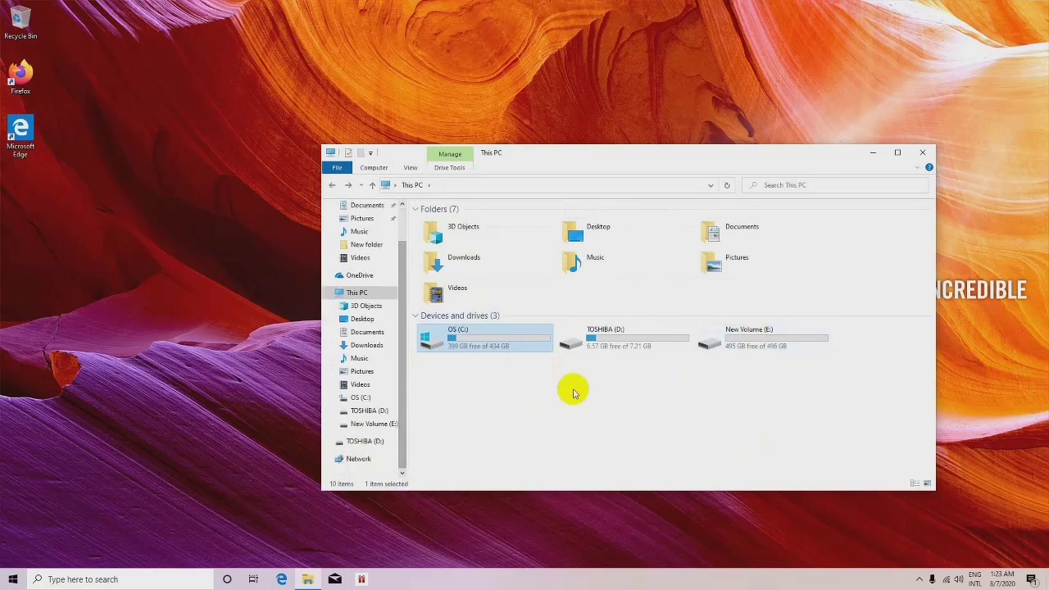
pyautogui.click(924, 155)
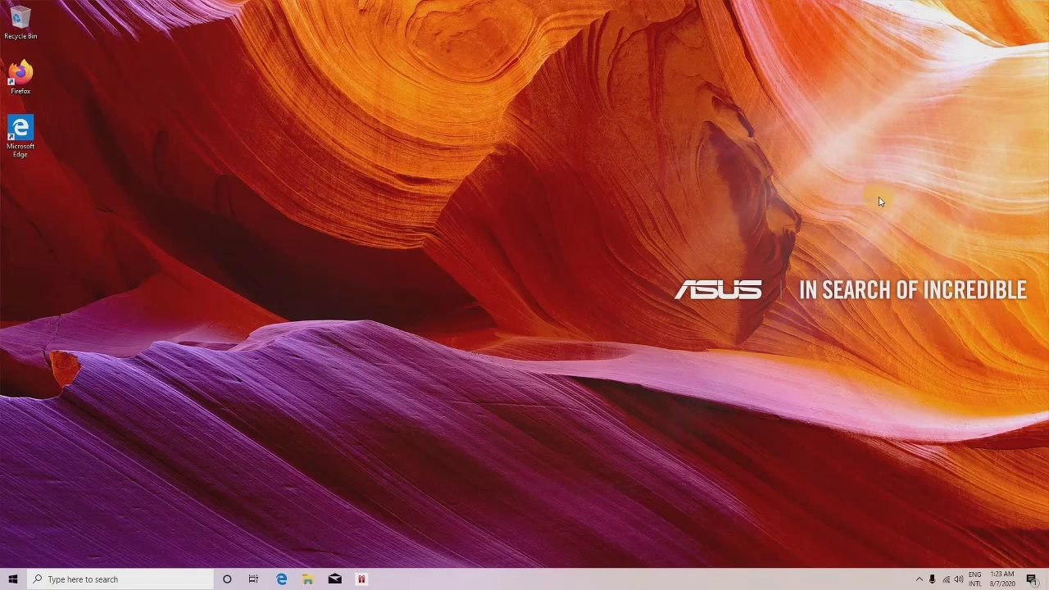
# - Reopen Computer Management from This PC in File Explorer, close File Explorer and show Disk Management
pyautogui.click(316, 582)
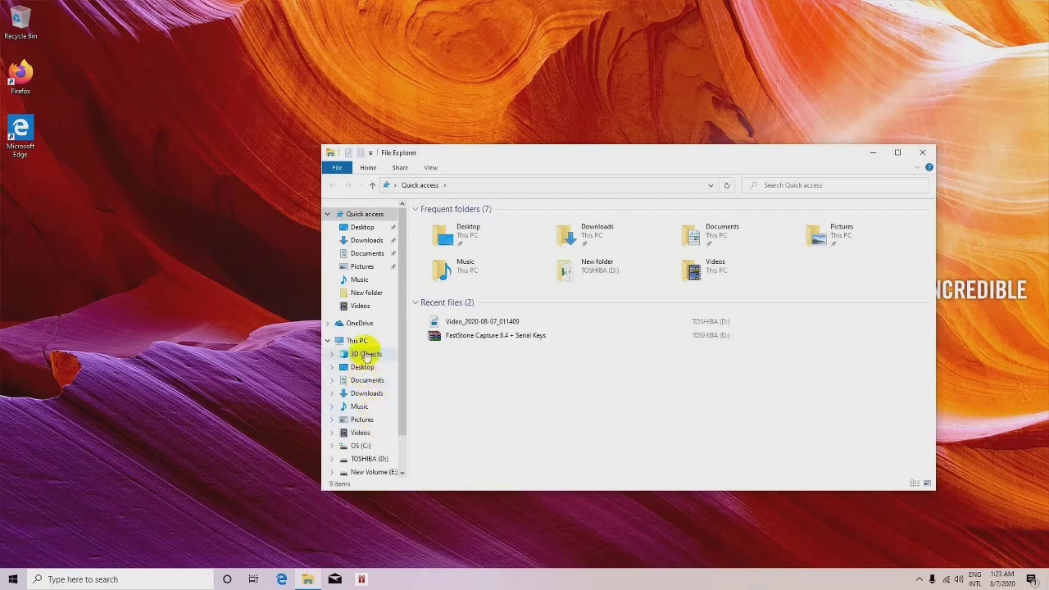
pyautogui.rightClick(366, 347)
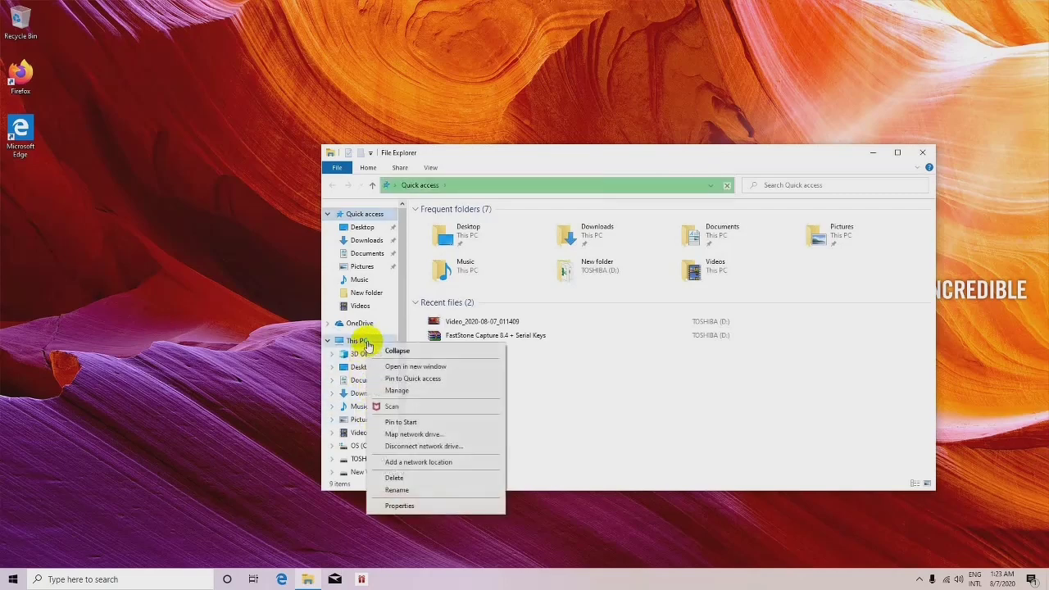
pyautogui.click(418, 391)
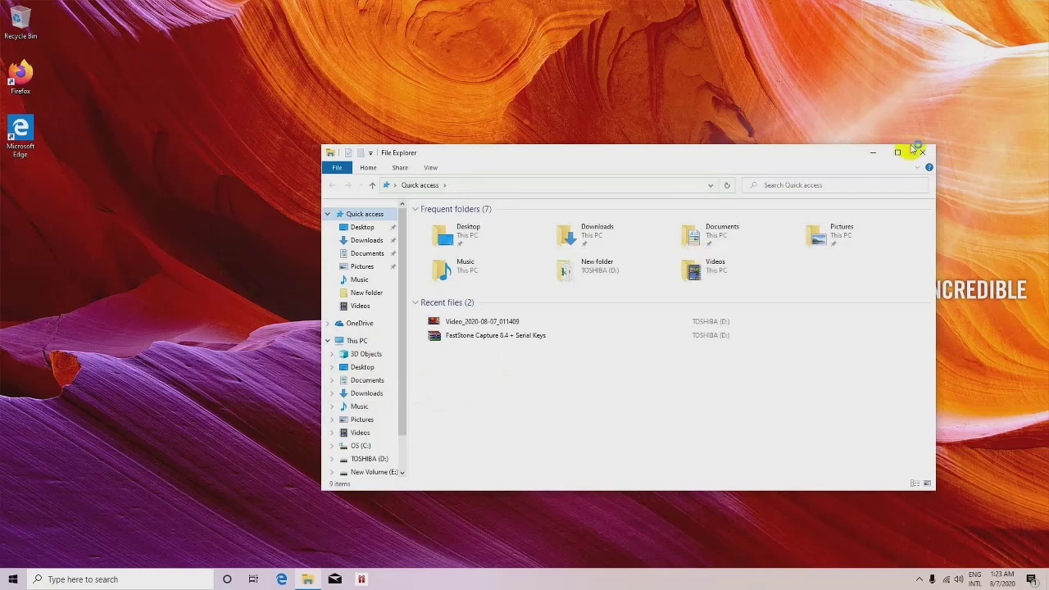
pyautogui.click(359, 340)
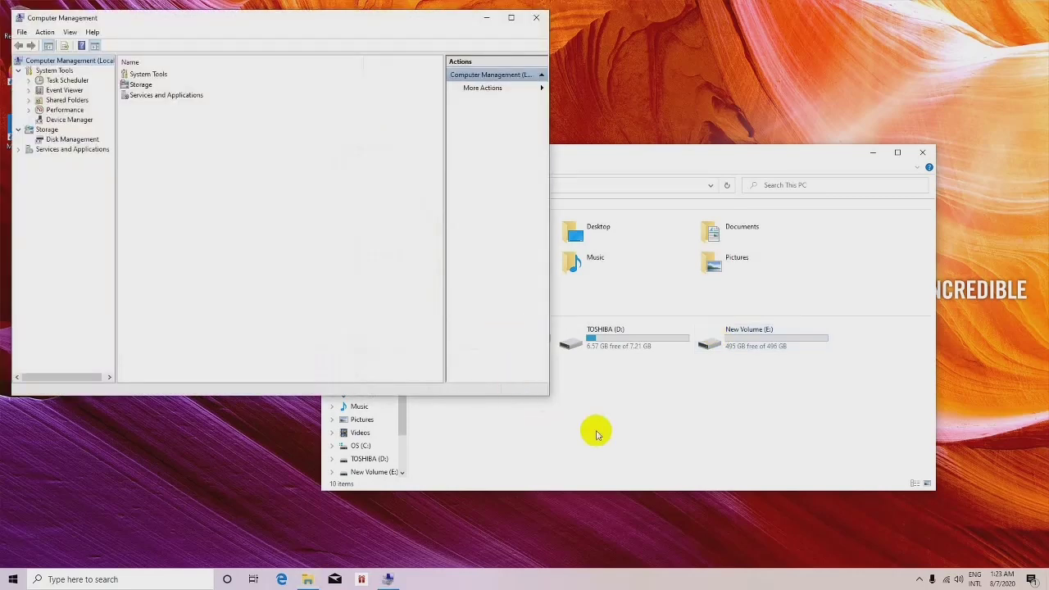
pyautogui.click(924, 152)
pyautogui.click(70, 140)
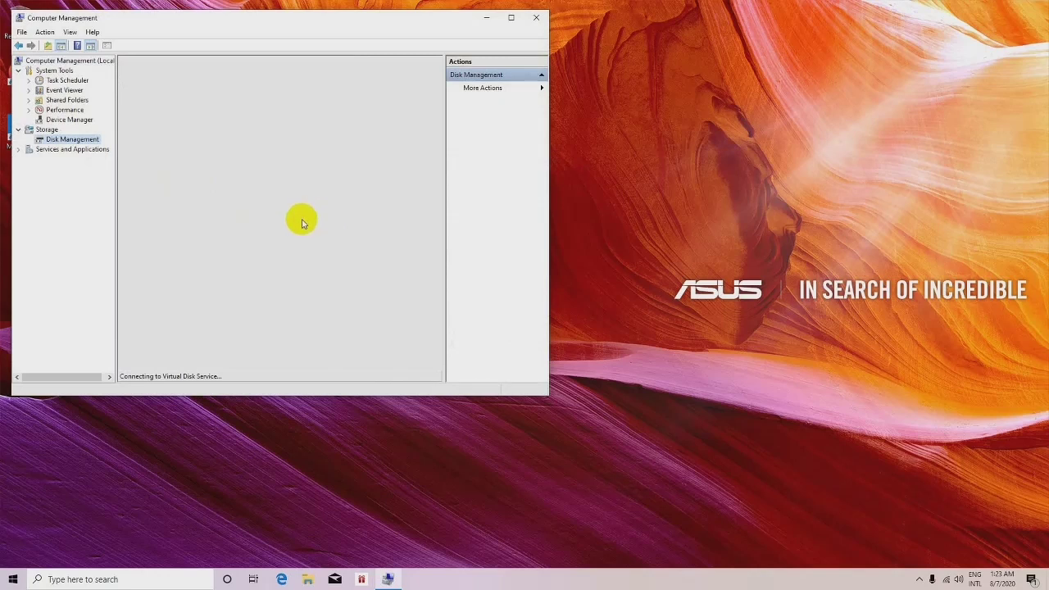
pyautogui.rightClick(621, 175)
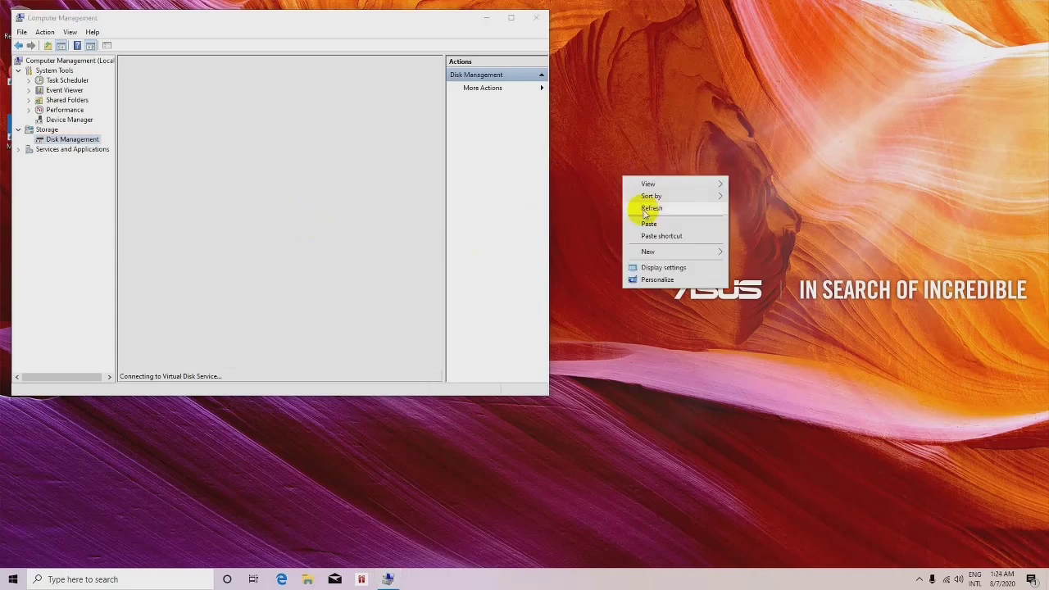
pyautogui.click(649, 206)
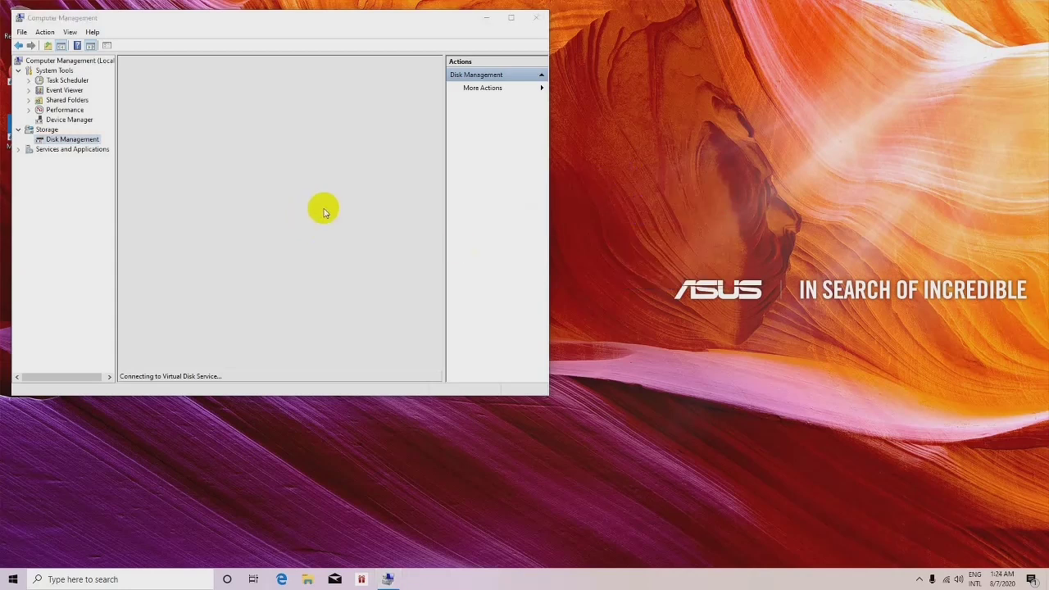
pyautogui.rightClick(646, 156)
pyautogui.click(660, 183)
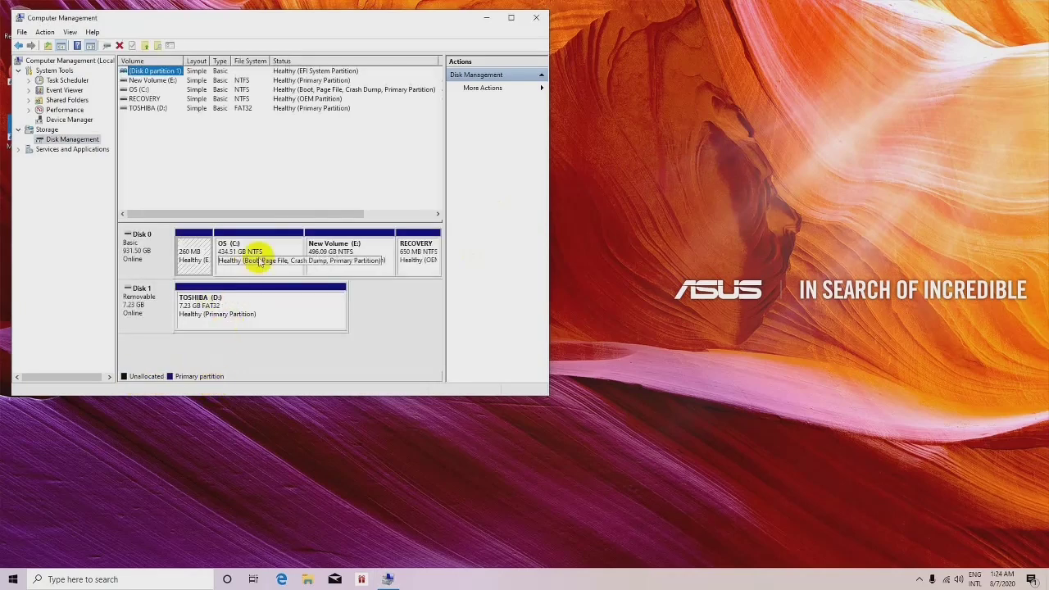
# - Examine the Disk 0 partitions in the disk map and volume list, including the EFI partition, OS (C:), New Volume (E:) and RECOVERY
pyautogui.click(197, 258)
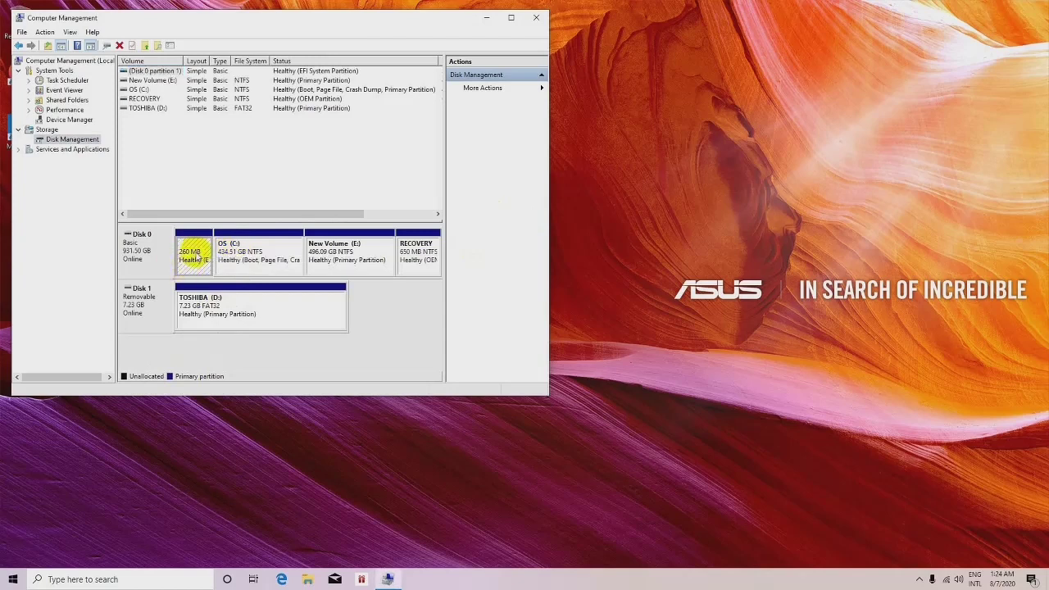
pyautogui.click(265, 259)
pyautogui.click(332, 264)
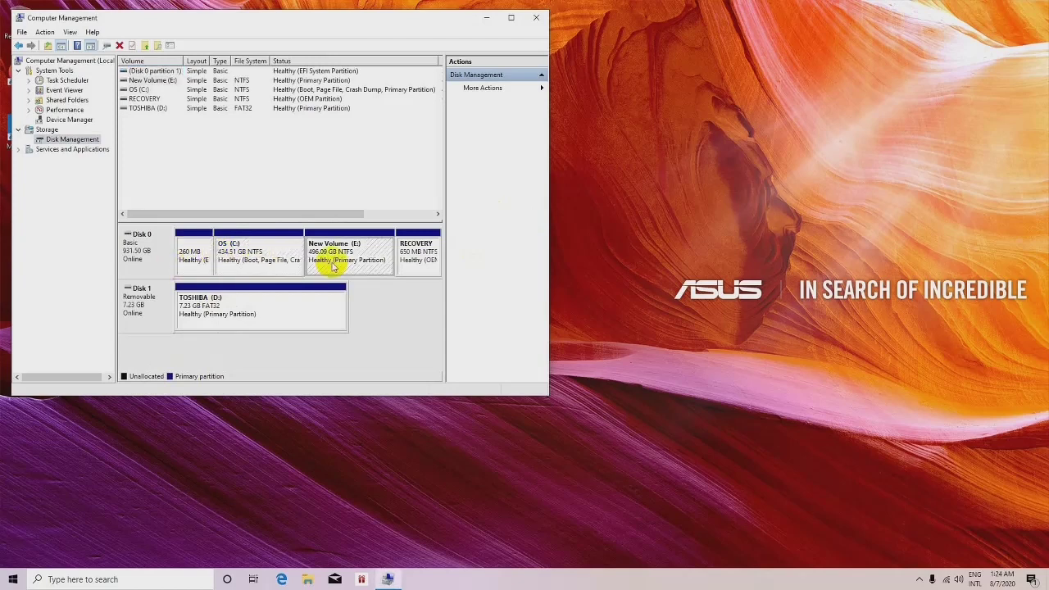
pyautogui.click(416, 262)
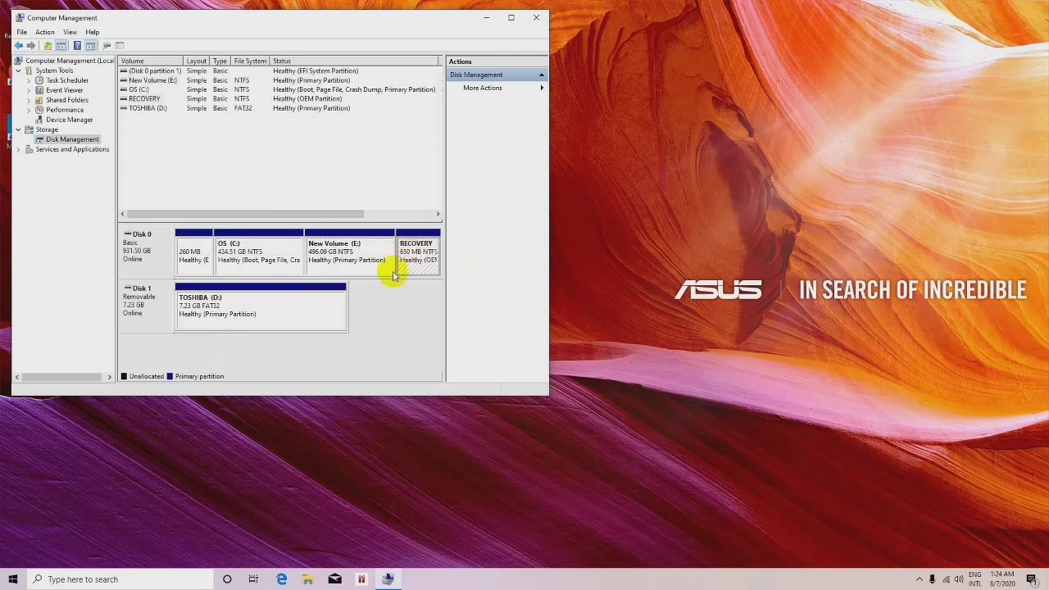
pyautogui.click(144, 99)
pyautogui.click(148, 81)
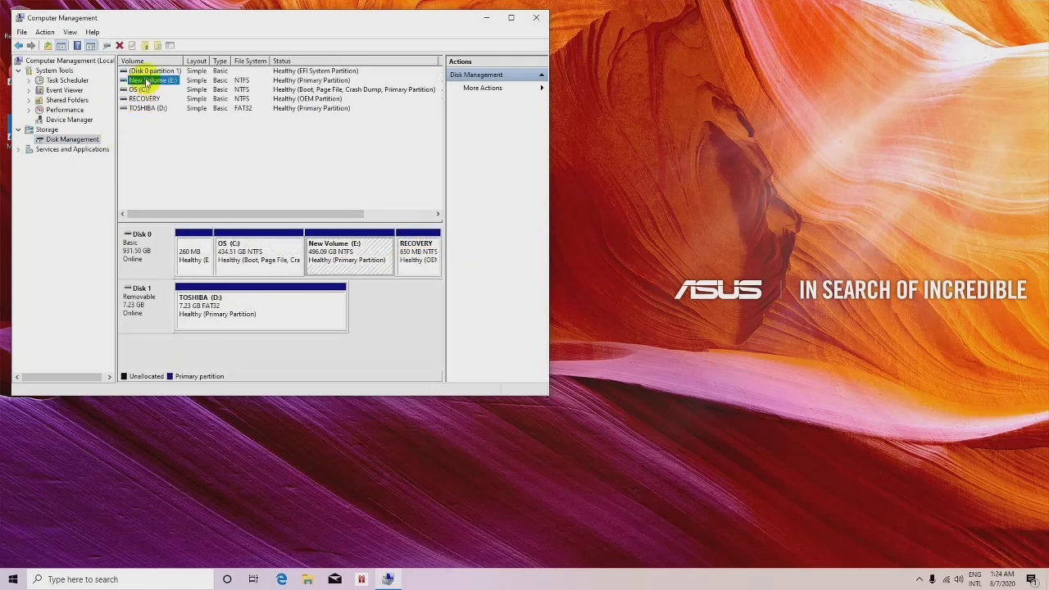
pyautogui.click(151, 72)
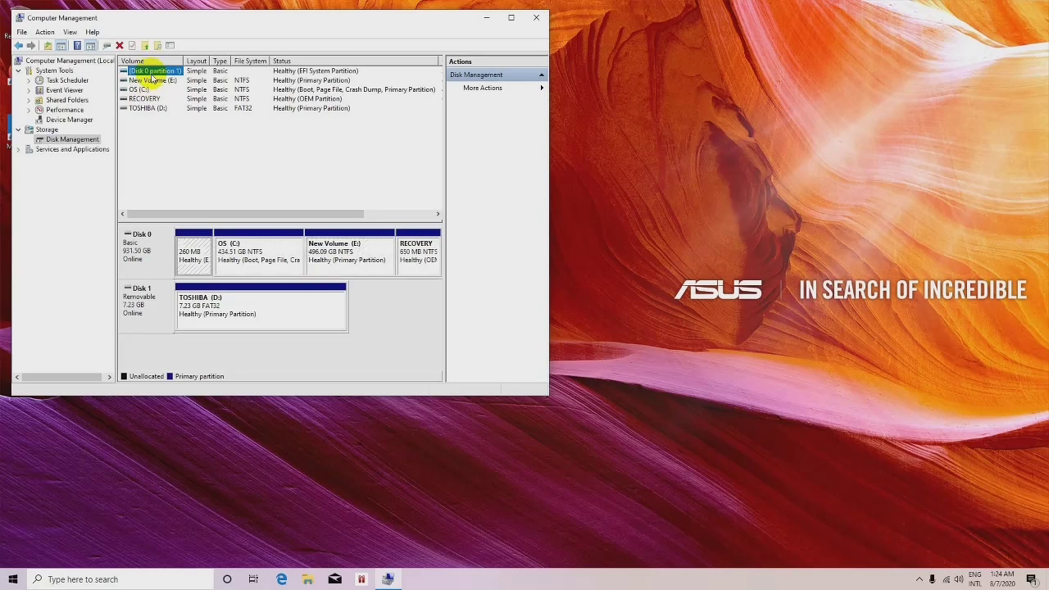
pyautogui.click(150, 81)
pyautogui.click(151, 71)
pyautogui.click(151, 80)
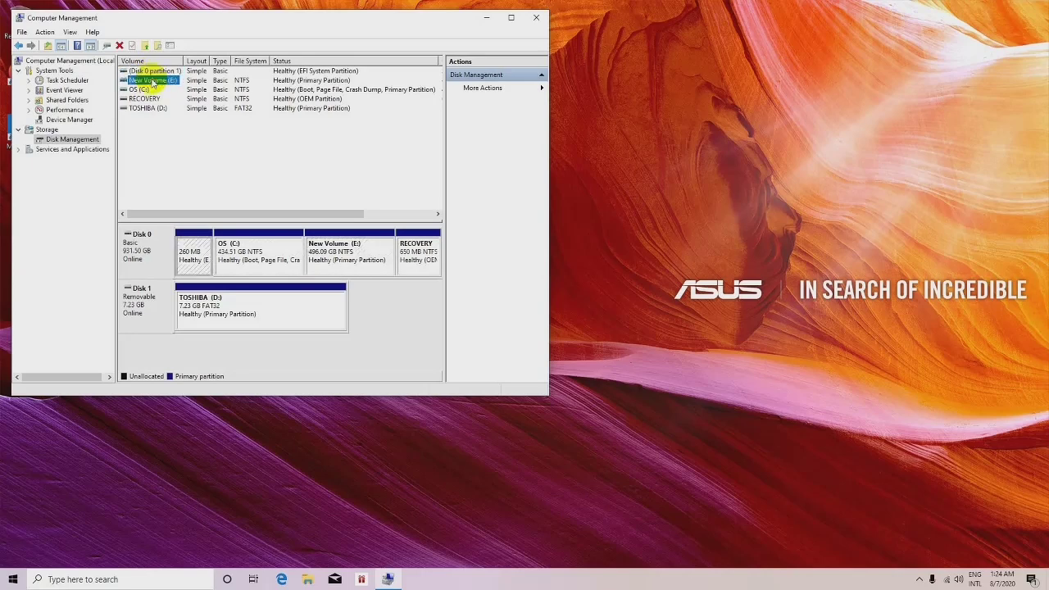
pyautogui.click(141, 90)
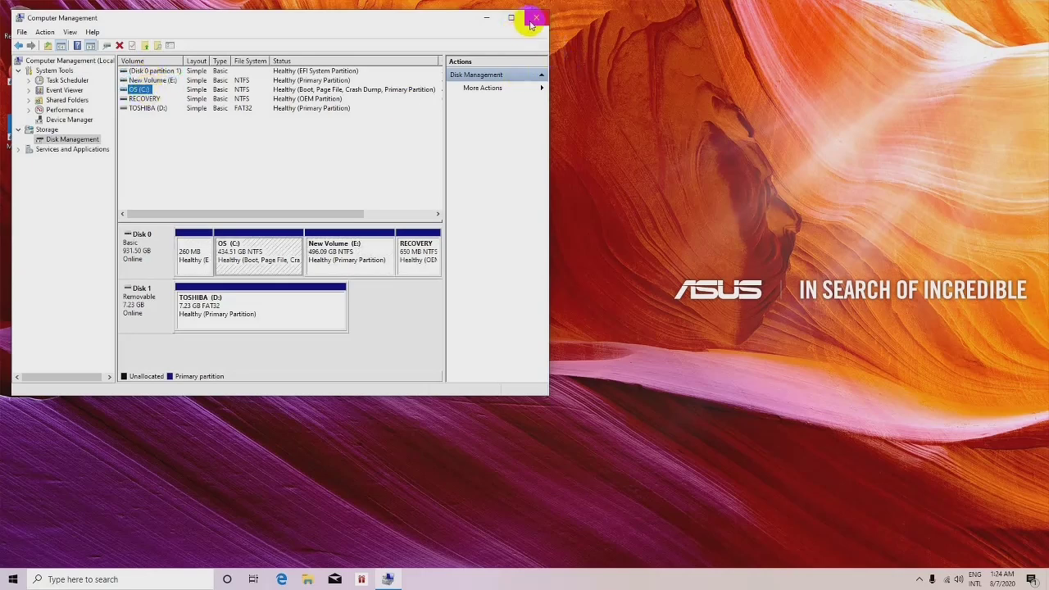